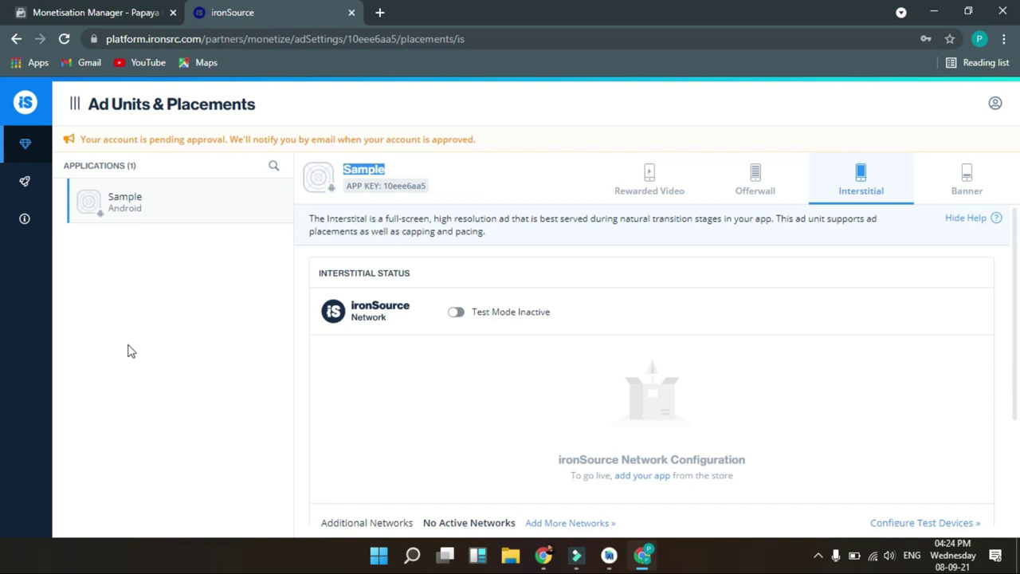
Open the SDK Networks setup, activate the Facebook network and save its account settings.
{"action": "scroll", "coordinate": [32, 370], "scroll_direction": "down", "scroll_amount": 2}
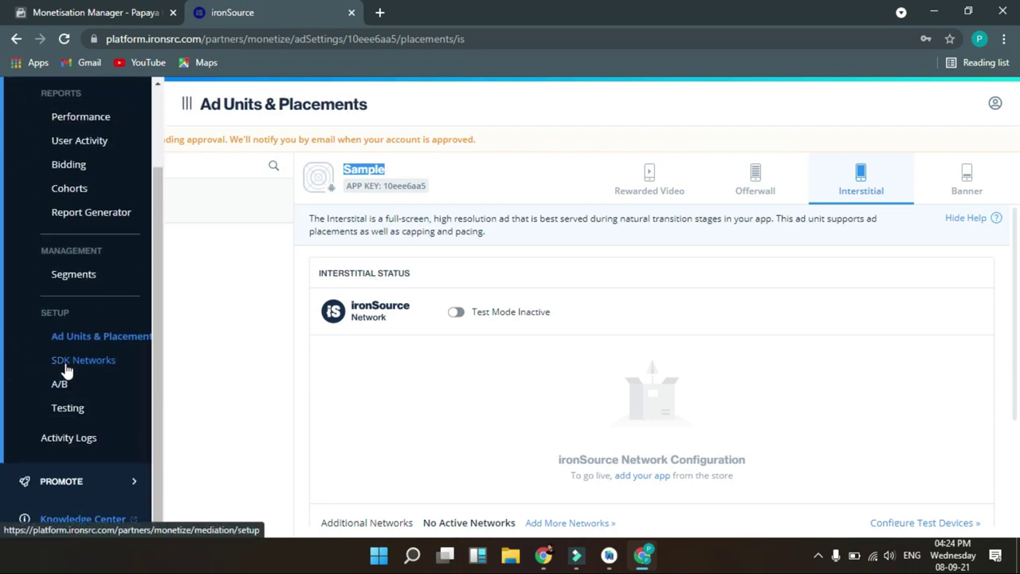
{"action": "left_click", "coordinate": [67, 369]}
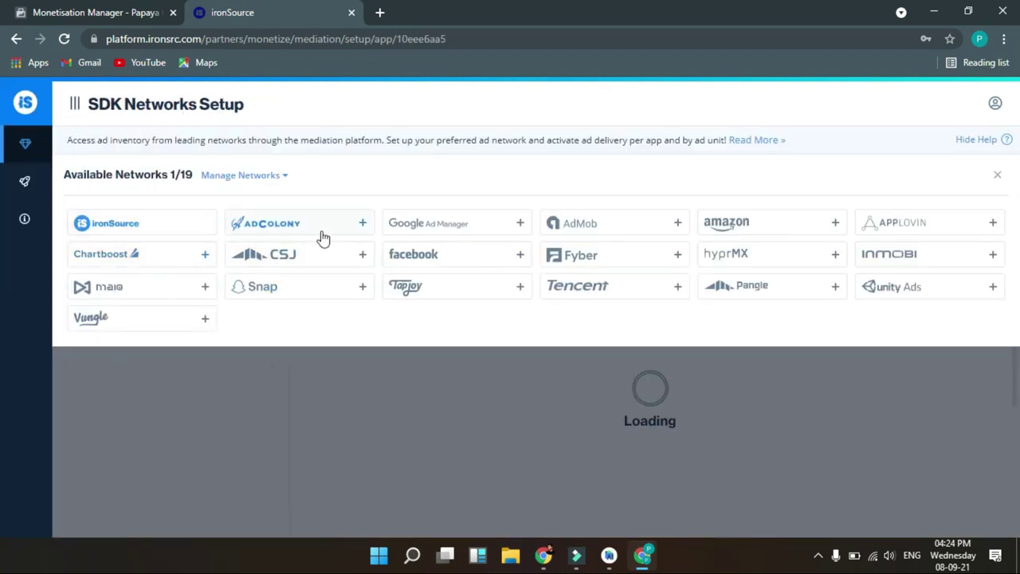
{"action": "mouse_move", "coordinate": [709, 287]}
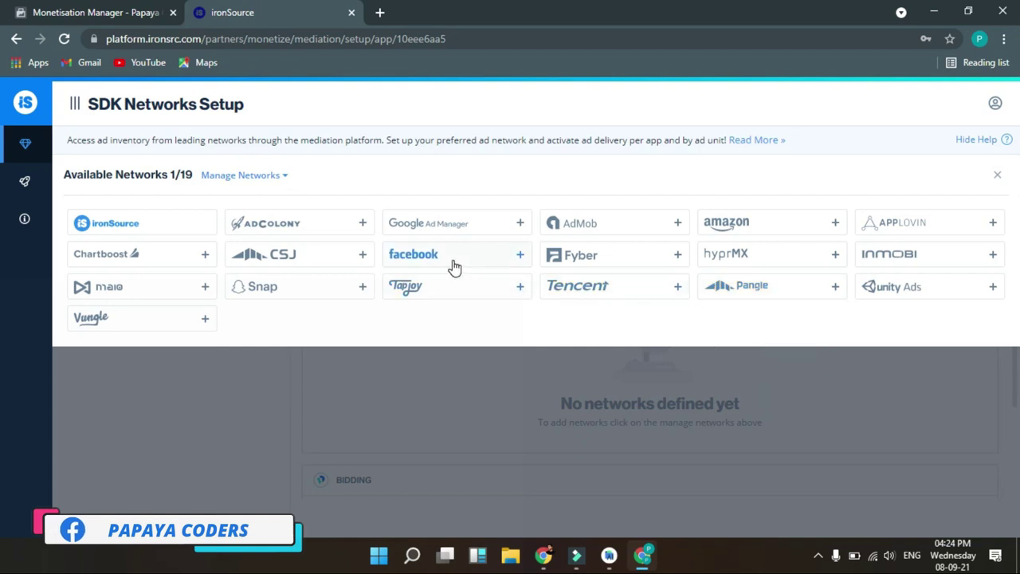
{"action": "mouse_move", "coordinate": [452, 264]}
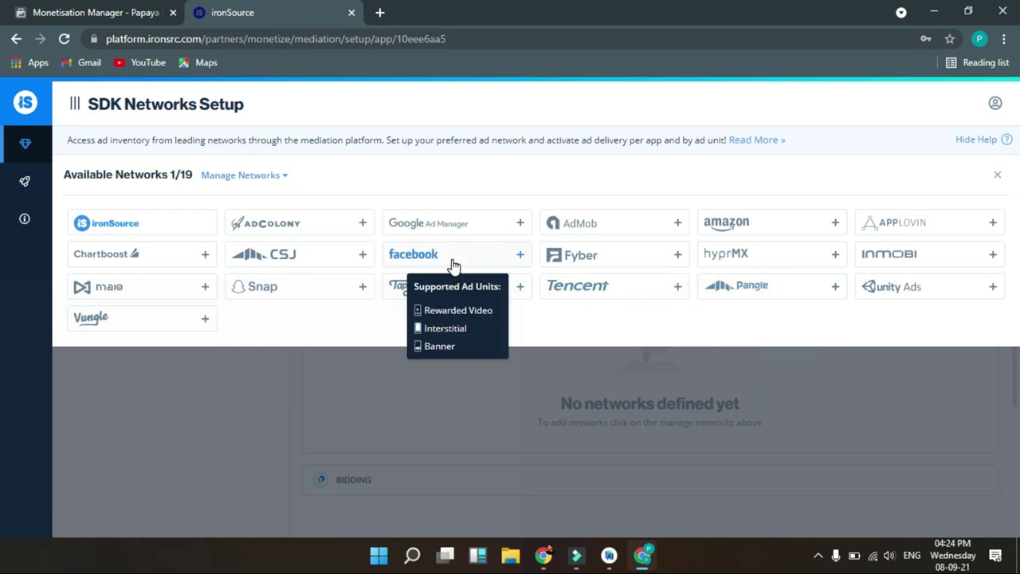
{"action": "left_click", "coordinate": [452, 263]}
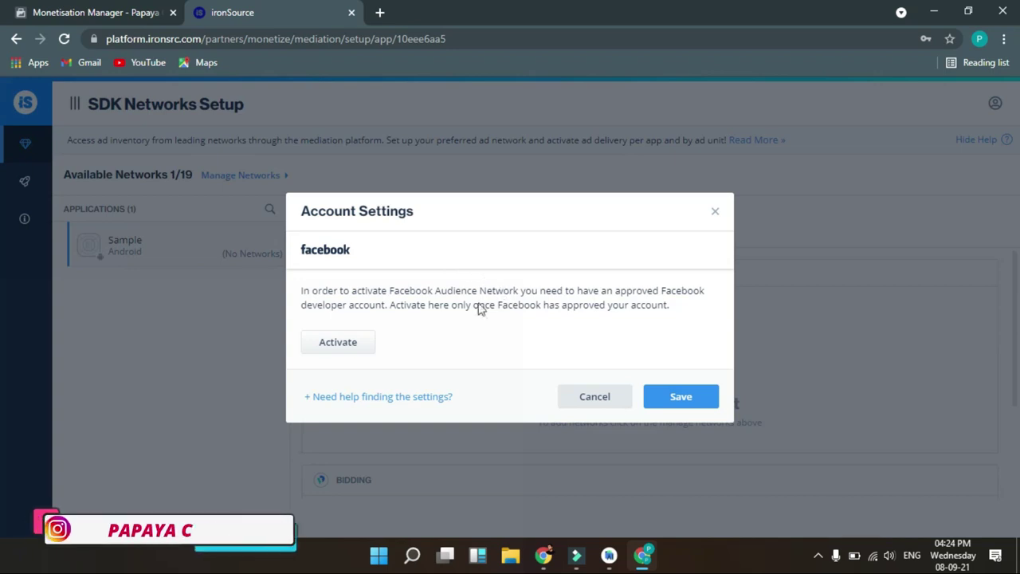
{"action": "left_click", "coordinate": [328, 343]}
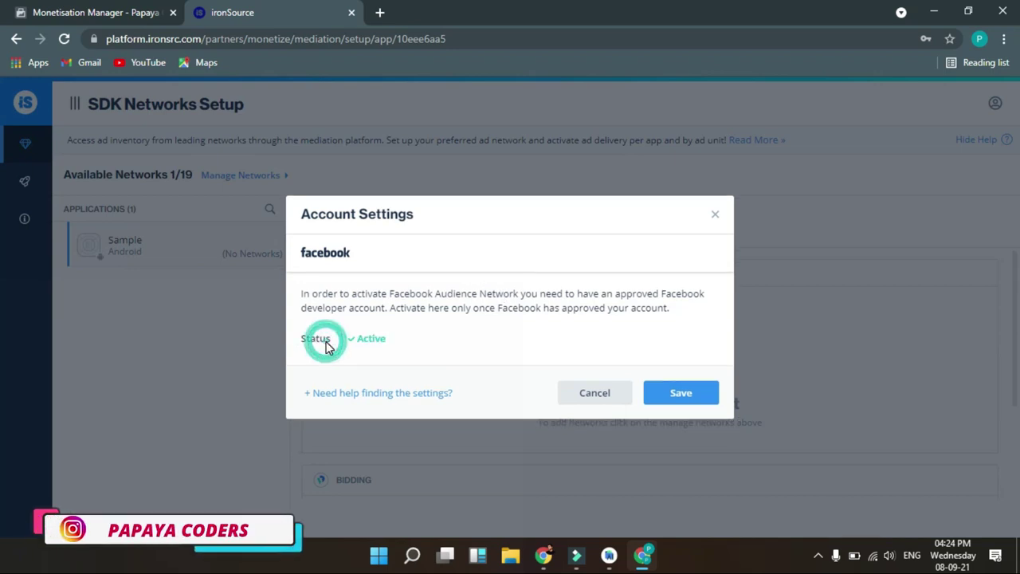
{"action": "left_click", "coordinate": [655, 395]}
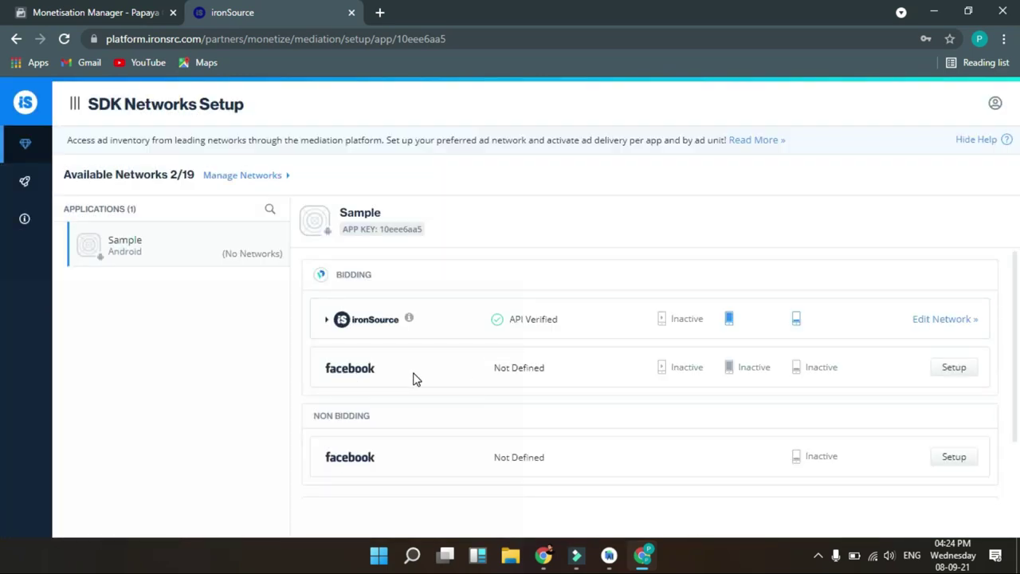
Review the networks available for mediation and select the Data Structure Using C app in the other ironSource account.
{"action": "left_click", "coordinate": [242, 175]}
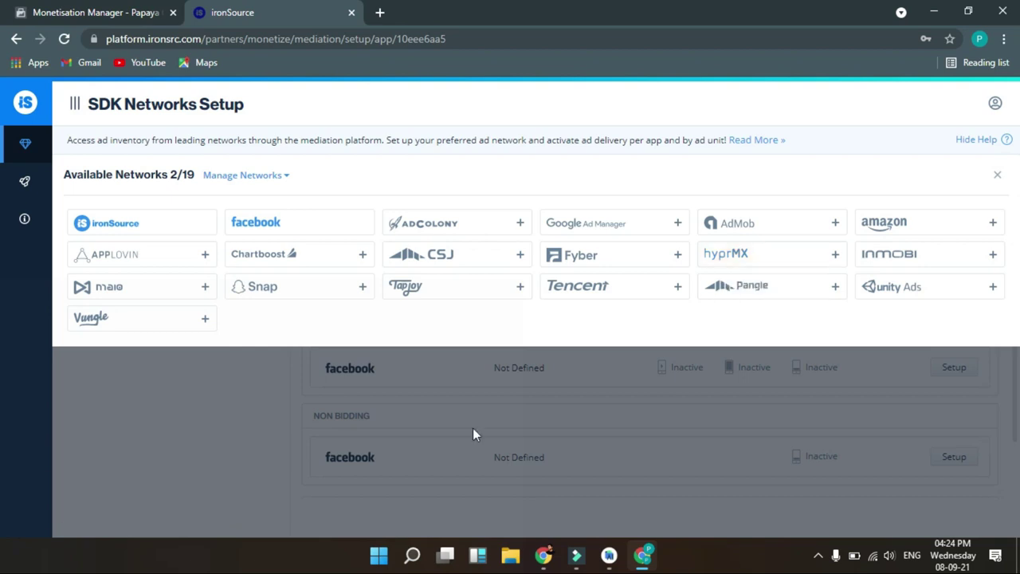
{"action": "left_click", "coordinate": [268, 422]}
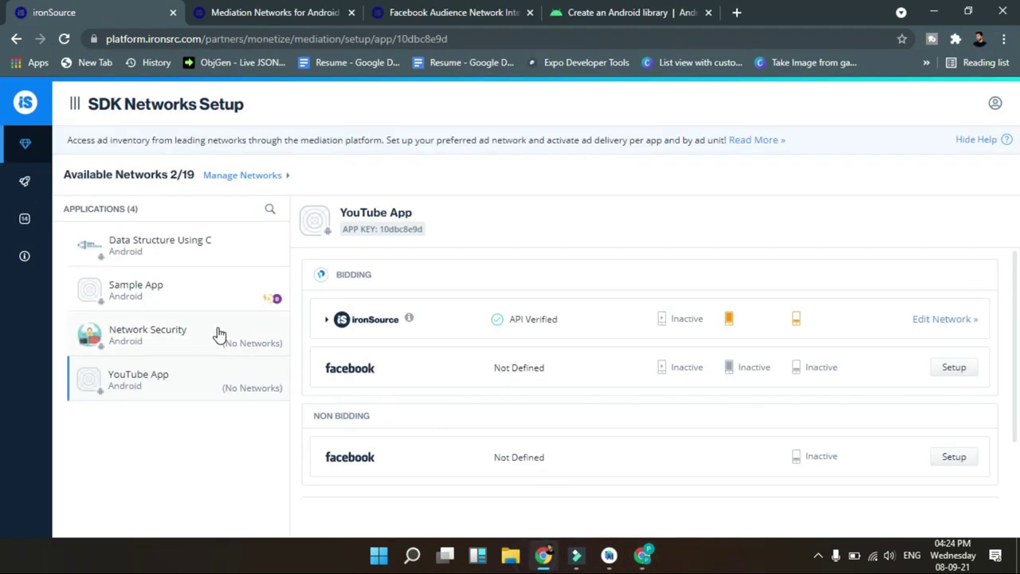
{"action": "left_click", "coordinate": [154, 248]}
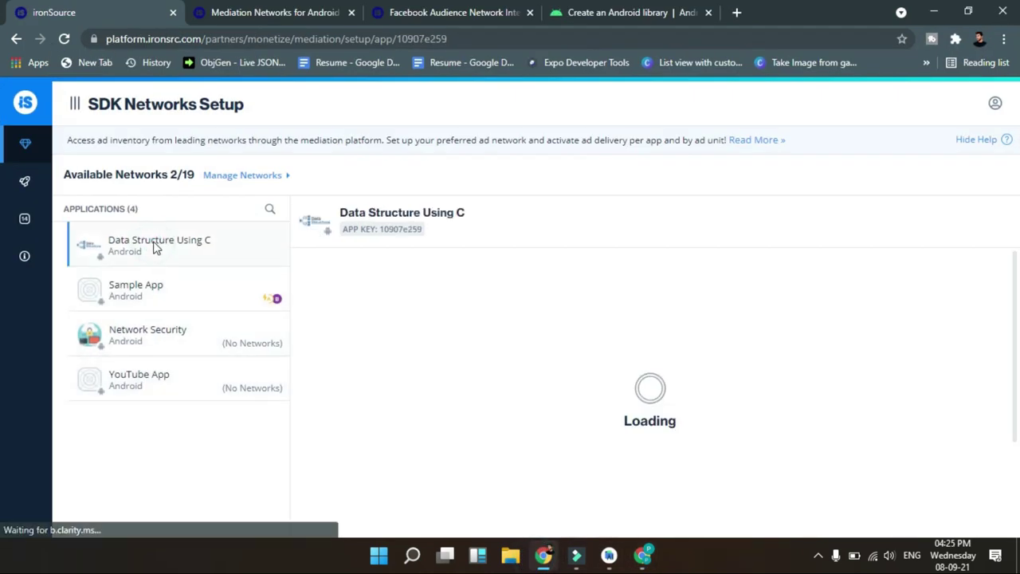
{"action": "left_click", "coordinate": [235, 175]}
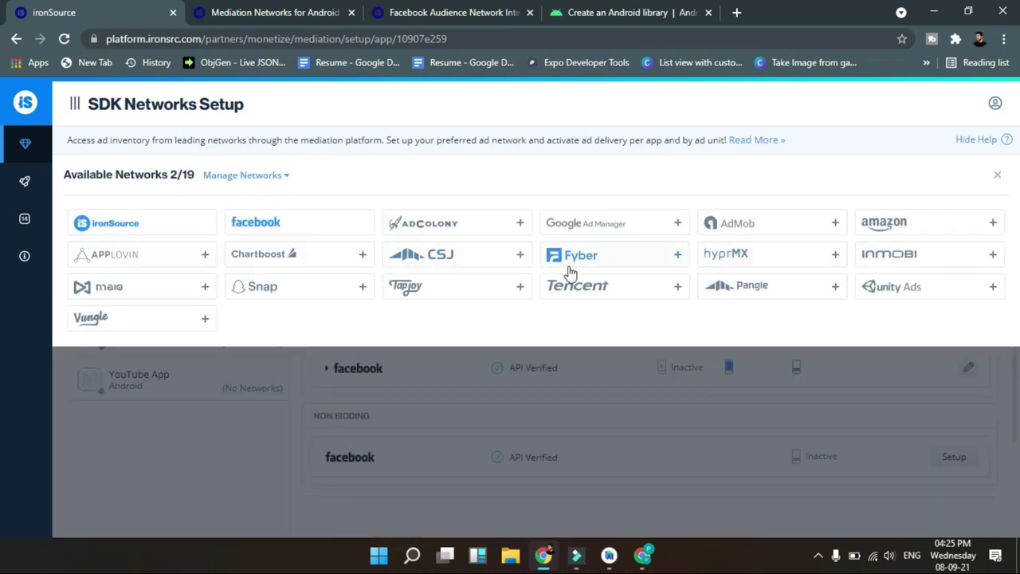
{"action": "left_click", "coordinate": [302, 427]}
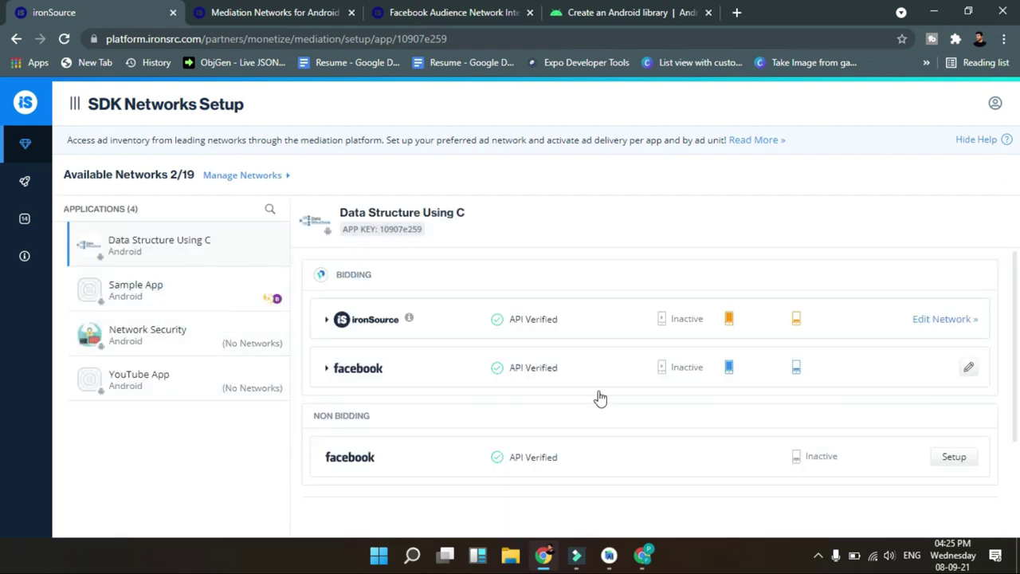
Switch to Facebook Monetisation Manager and choose ironSource as mediation platform and Data Structure Using C • Android as app for bidding.
{"action": "left_click", "coordinate": [643, 556]}
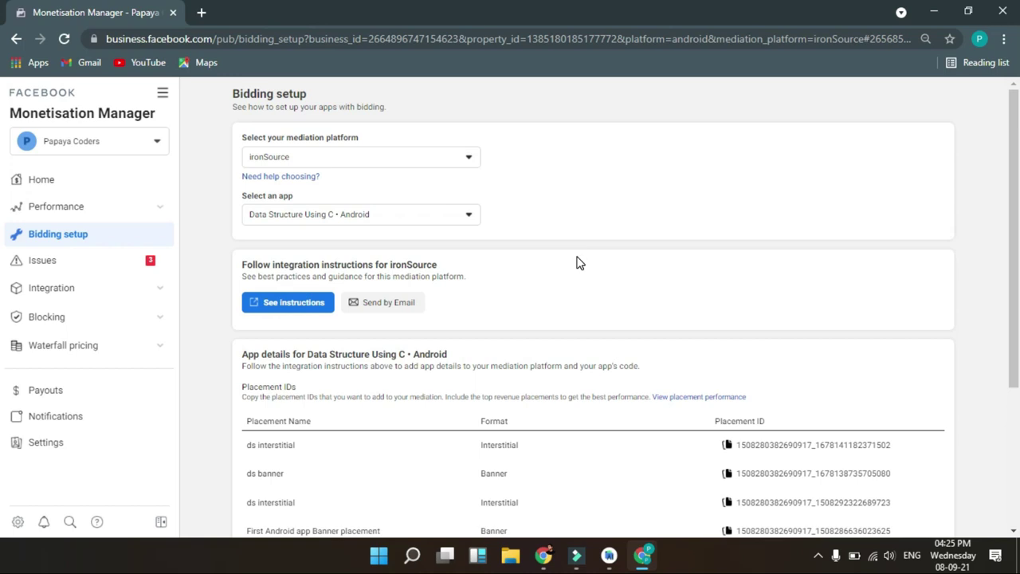
{"action": "left_click", "coordinate": [345, 158]}
{"action": "left_click", "coordinate": [290, 285]}
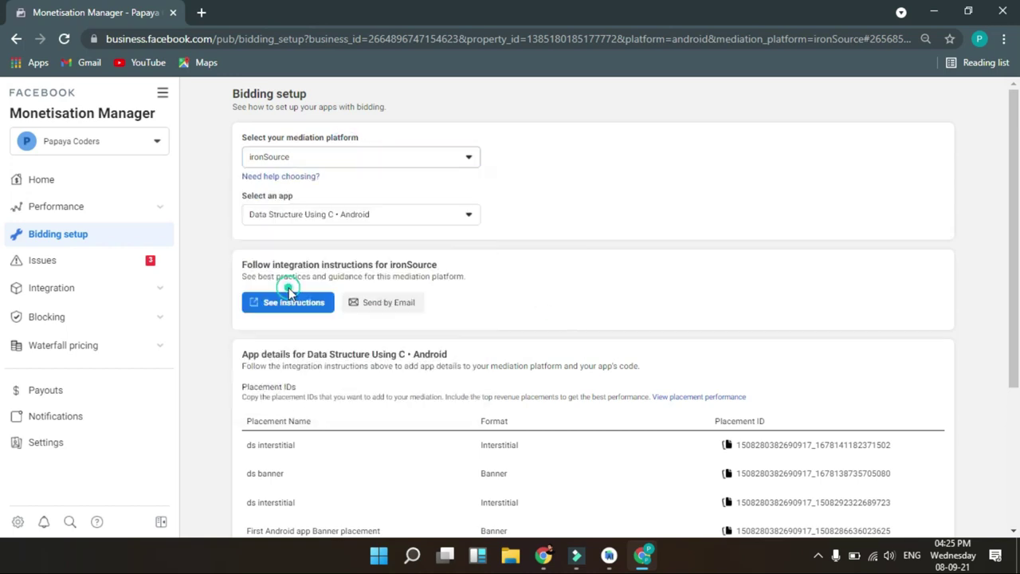
{"action": "left_click", "coordinate": [317, 228]}
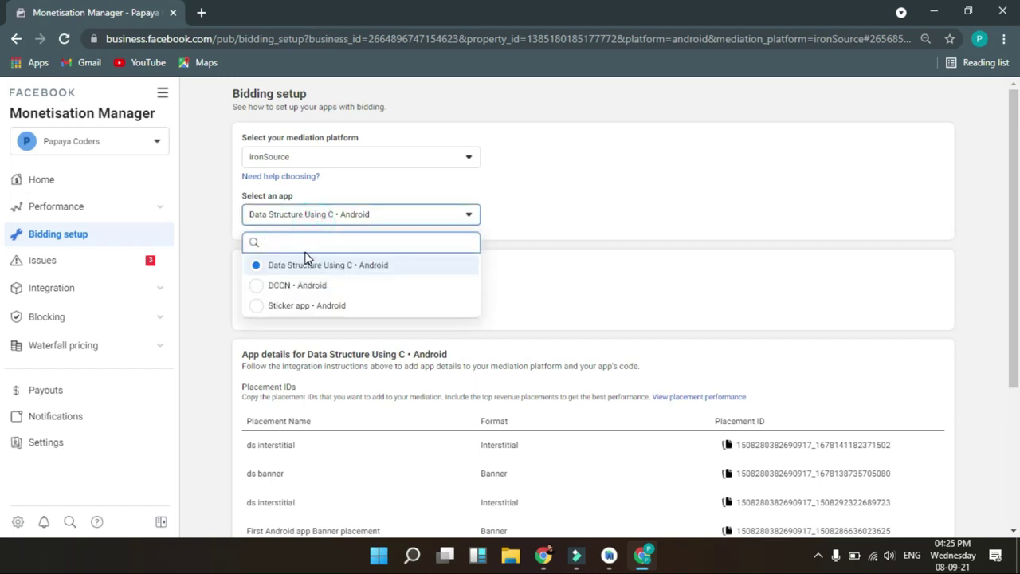
{"action": "left_click", "coordinate": [289, 271]}
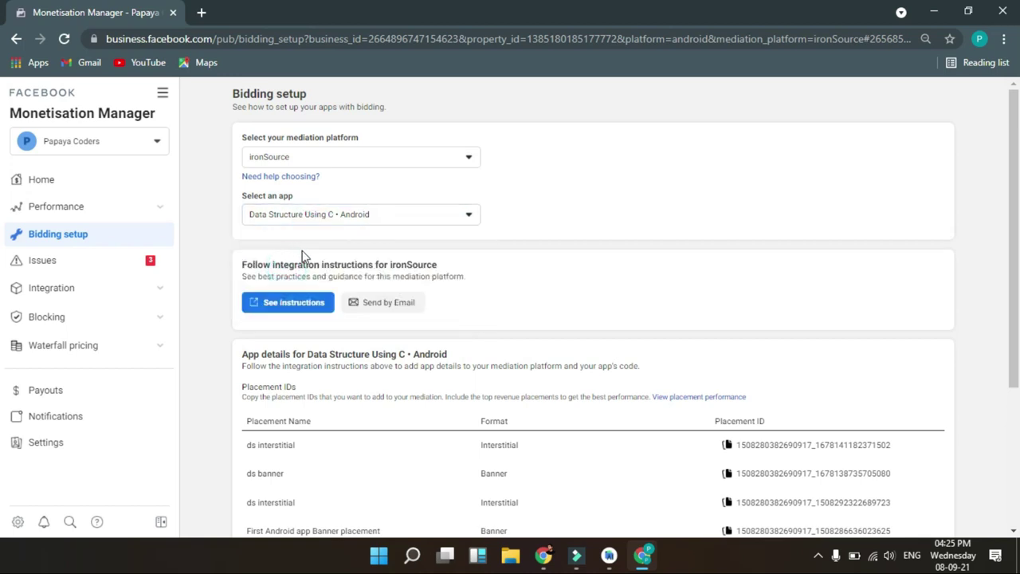
Generate a system user access token with the read_audience_network_insights API selected and copy the token.
{"action": "scroll", "coordinate": [346, 421], "scroll_direction": "down", "scroll_amount": 3}
{"action": "left_click_drag", "start_coordinate": [249, 206], "coordinate": [536, 294]}
{"action": "left_click_drag", "start_coordinate": [593, 313], "coordinate": [606, 321]}
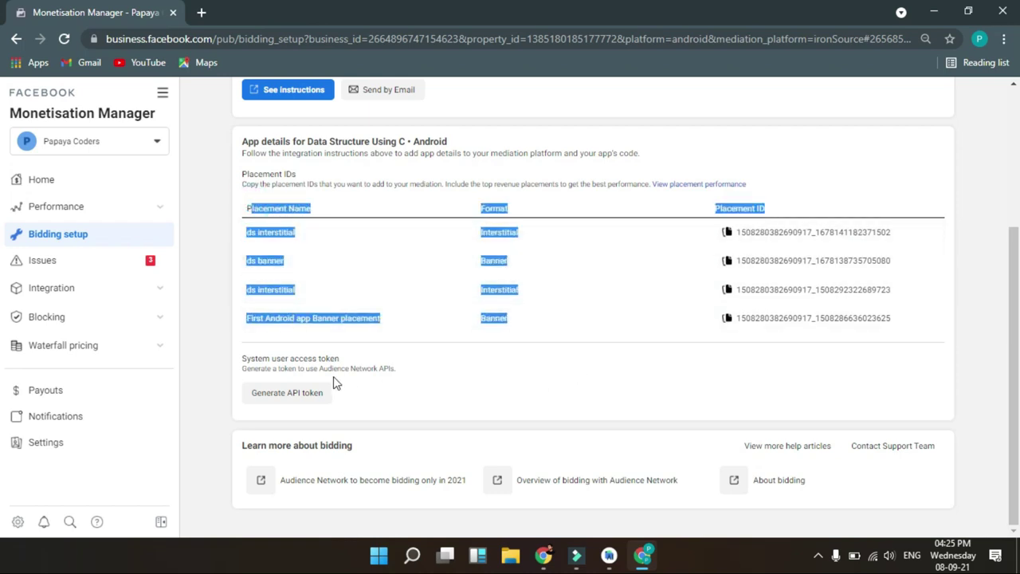
{"action": "left_click_drag", "start_coordinate": [244, 364], "coordinate": [356, 369]}
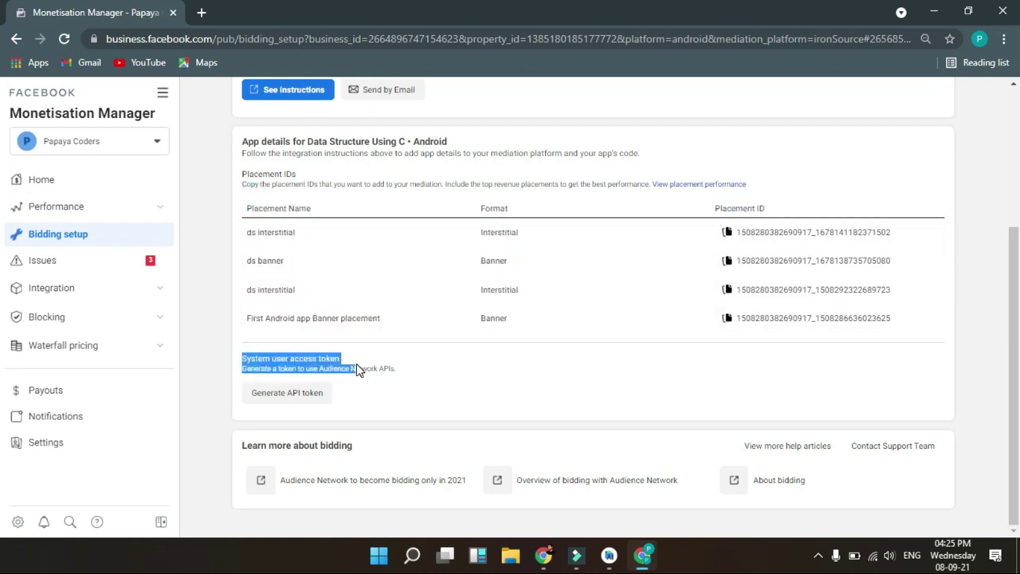
{"action": "left_click", "coordinate": [283, 396]}
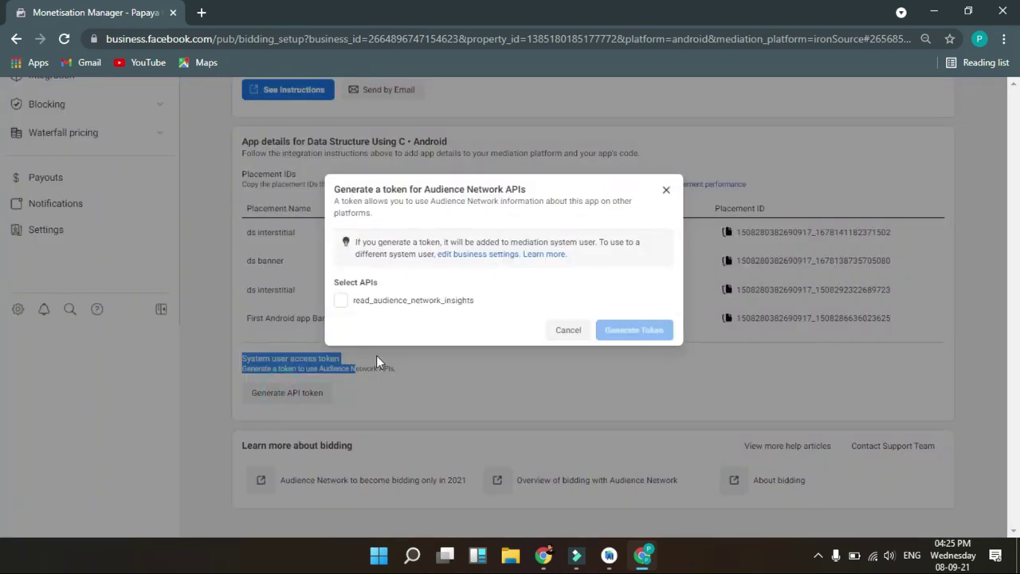
{"action": "left_click", "coordinate": [346, 302]}
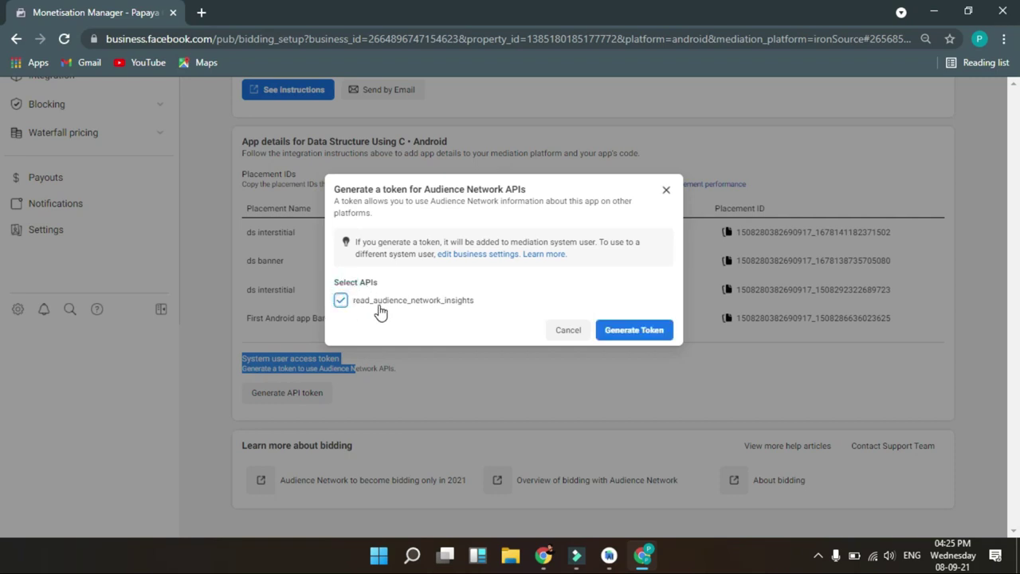
{"action": "left_click", "coordinate": [632, 331]}
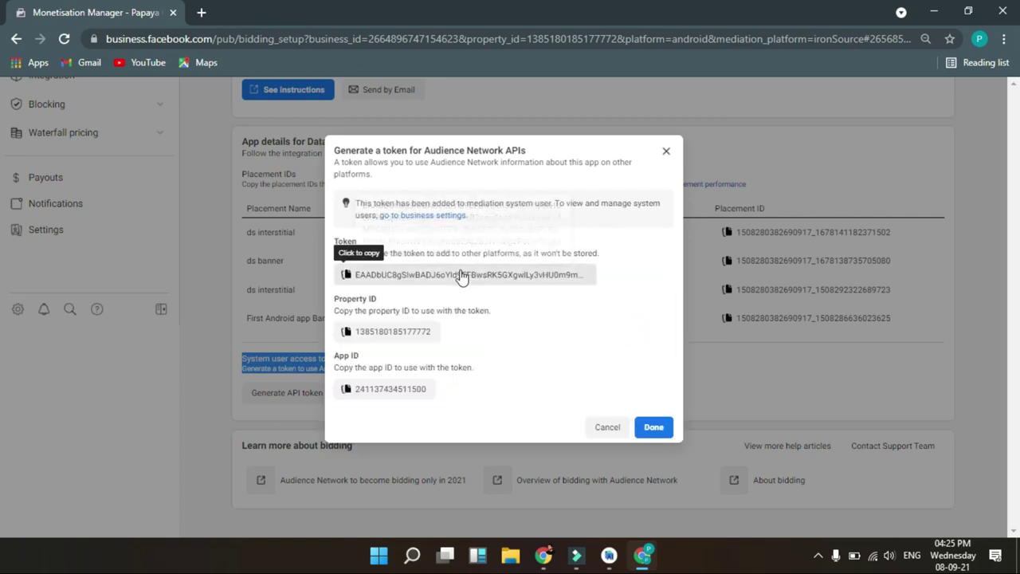
{"action": "left_click", "coordinate": [450, 276]}
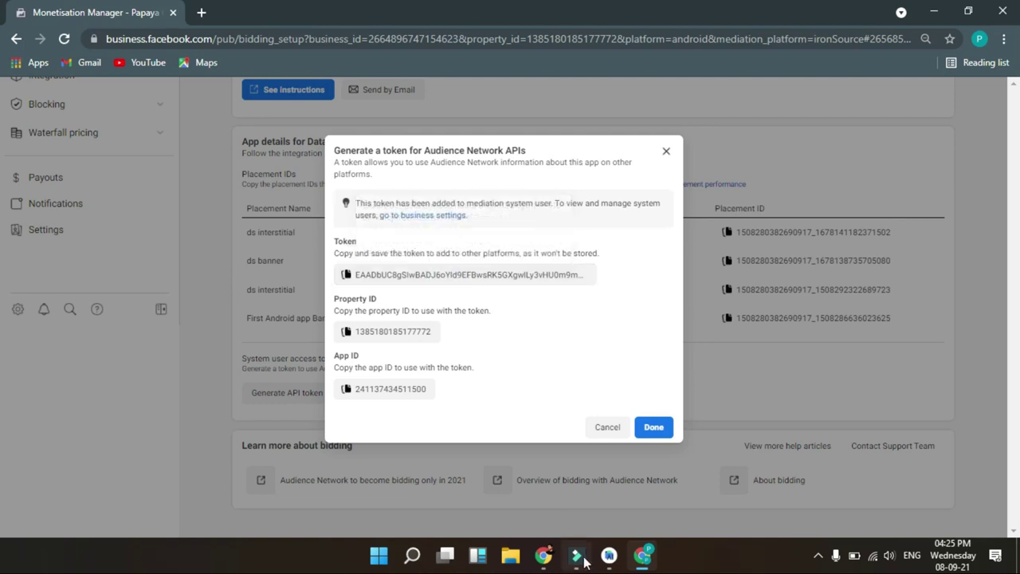
Switch to ironSource and replace the System User Access Token in the Facebook bidding settings of Data Structure Using C with the copied token.
{"action": "left_click", "coordinate": [543, 555]}
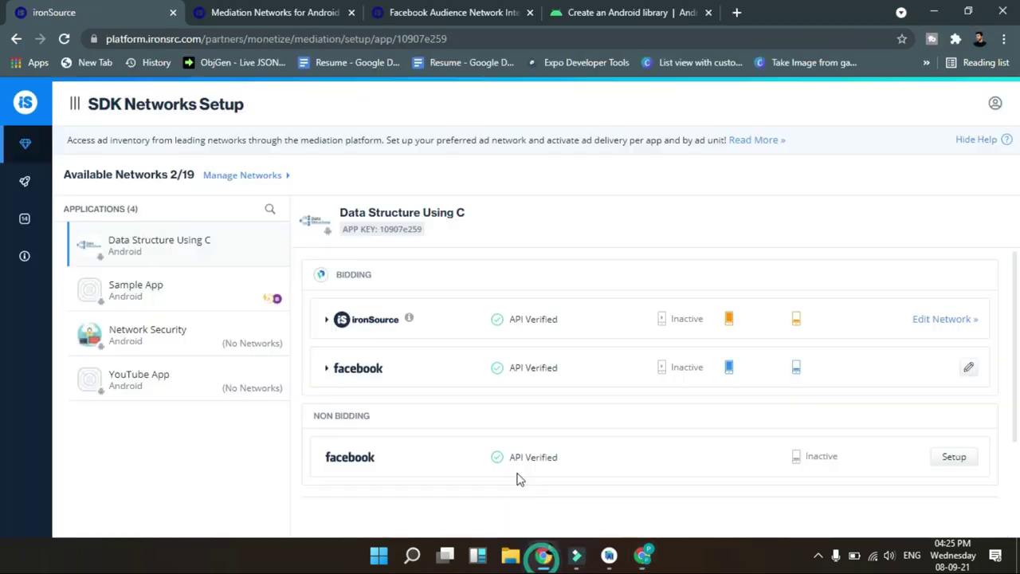
{"action": "left_click", "coordinate": [968, 369]}
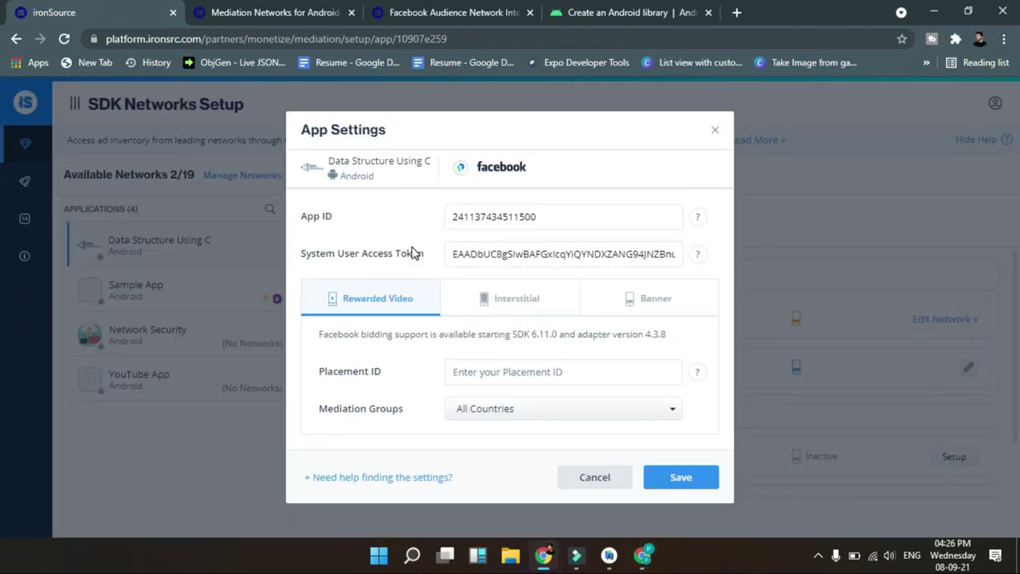
{"action": "left_click", "coordinate": [494, 254]}
{"action": "double_click", "coordinate": [492, 253]}
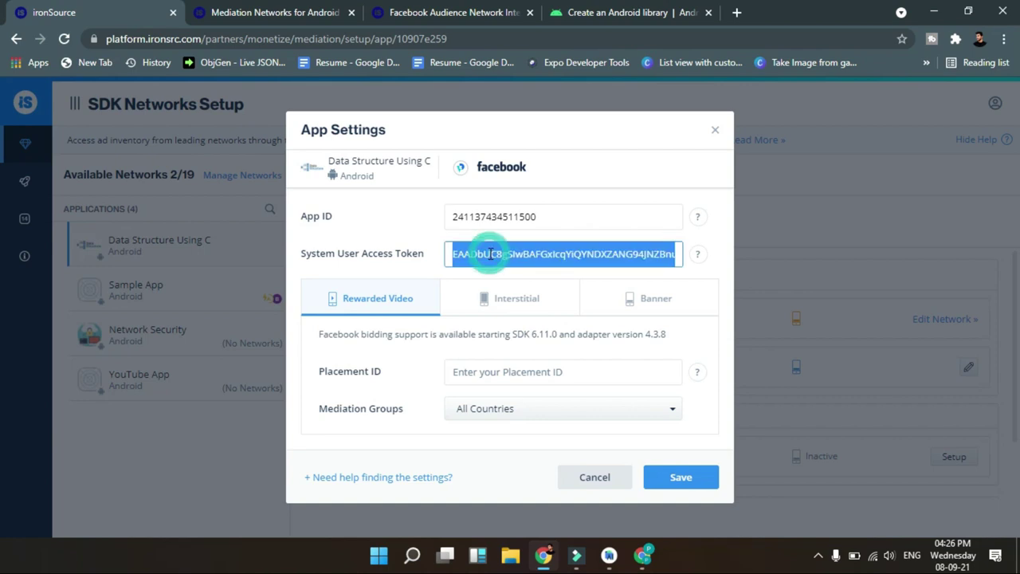
{"action": "key", "text": "ctrl+v"}
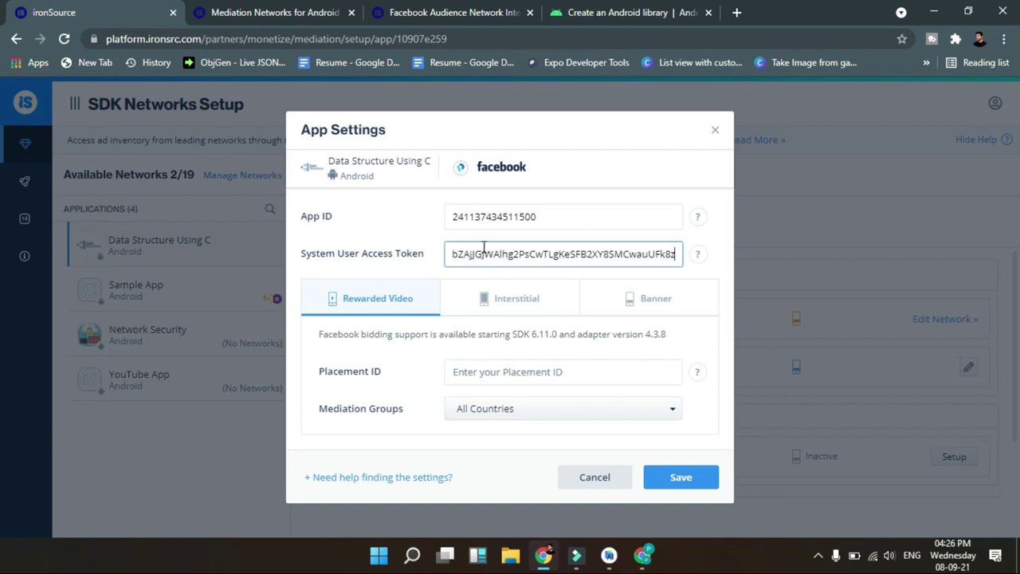
Copy the app ID from the token dialog in Monetisation Manager and paste it as the Facebook App ID in ironSource.
{"action": "left_click", "coordinate": [642, 556]}
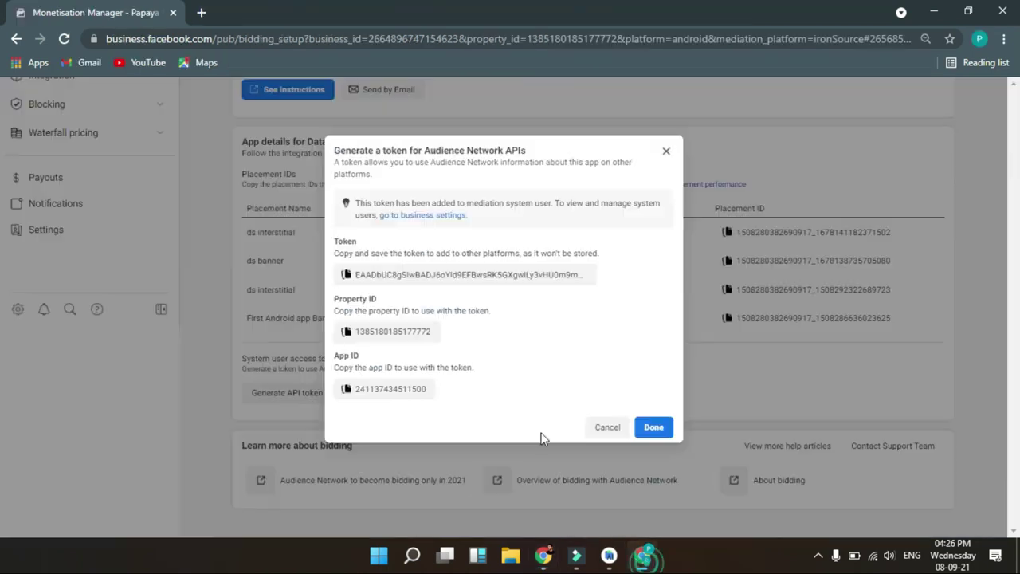
{"action": "left_click", "coordinate": [397, 393]}
{"action": "key", "text": "alt+Tab"}
{"action": "left_click", "coordinate": [563, 216]}
{"action": "double_click", "coordinate": [563, 216]}
{"action": "key", "text": "ctrl+v"}
Look through the Rewarded Video, Interstitial and Banner placement settings of the Facebook network.
{"action": "left_click", "coordinate": [483, 296]}
{"action": "left_click", "coordinate": [368, 291]}
{"action": "left_click", "coordinate": [522, 309]}
{"action": "left_click", "coordinate": [630, 306]}
{"action": "left_click", "coordinate": [515, 298]}
Return to Monetisation Manager, finish the token dialog and copy the placement ID of the first ds interstitial placement.
{"action": "key", "text": "alt+Tab"}
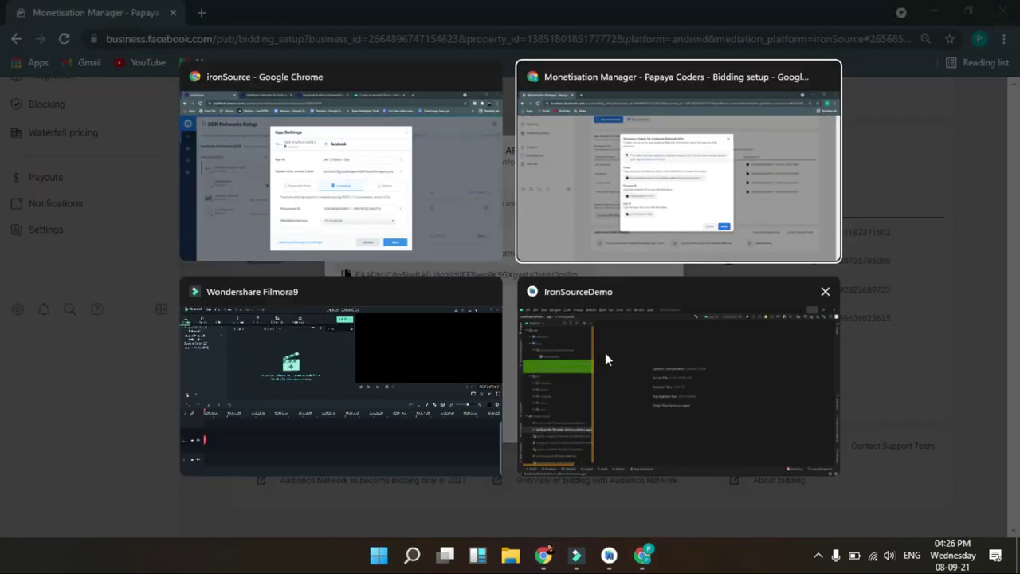
{"action": "left_click", "coordinate": [660, 216]}
{"action": "left_click", "coordinate": [650, 434]}
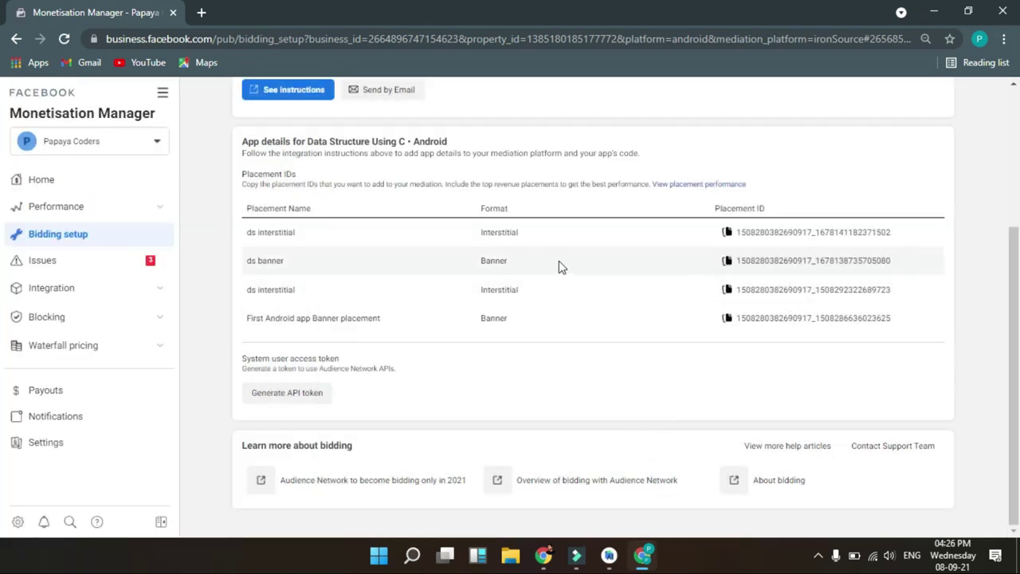
{"action": "left_click", "coordinate": [747, 235]}
{"action": "key", "text": "alt+Tab"}
Copy the ds banner placement ID, check the Banner placement ID in ironSource and save the Facebook app settings.
{"action": "left_click", "coordinate": [649, 299]}
{"action": "key", "text": "alt+Tab"}
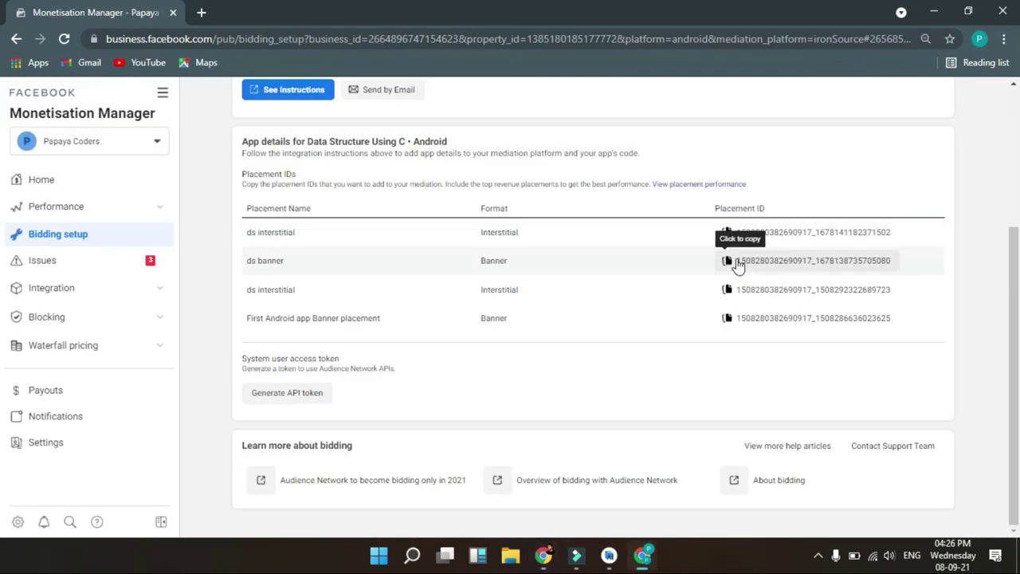
{"action": "left_click", "coordinate": [789, 274]}
{"action": "key", "text": "alt+Tab"}
{"action": "left_click_drag", "start_coordinate": [480, 372], "coordinate": [595, 378]}
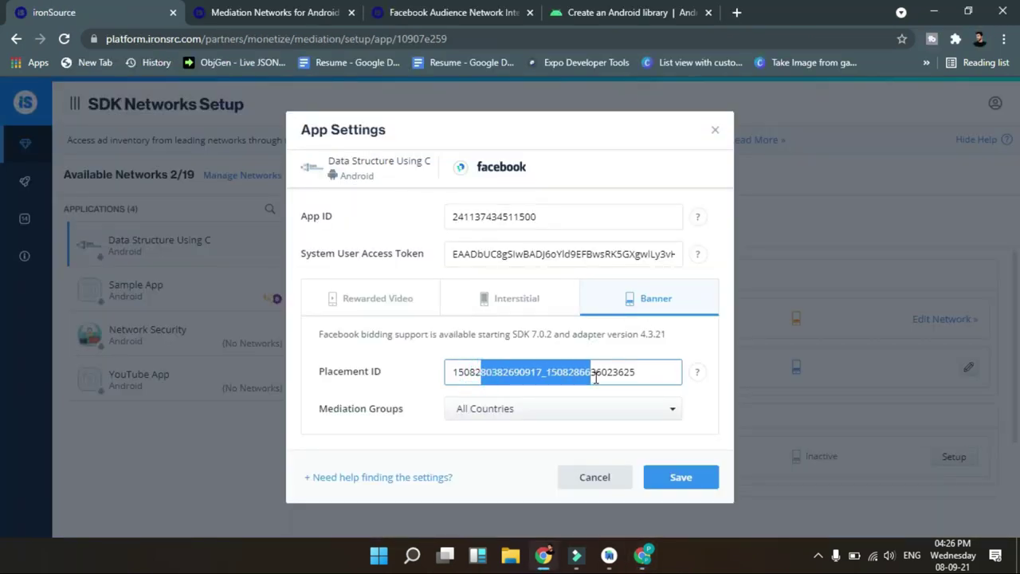
{"action": "left_click", "coordinate": [680, 477]}
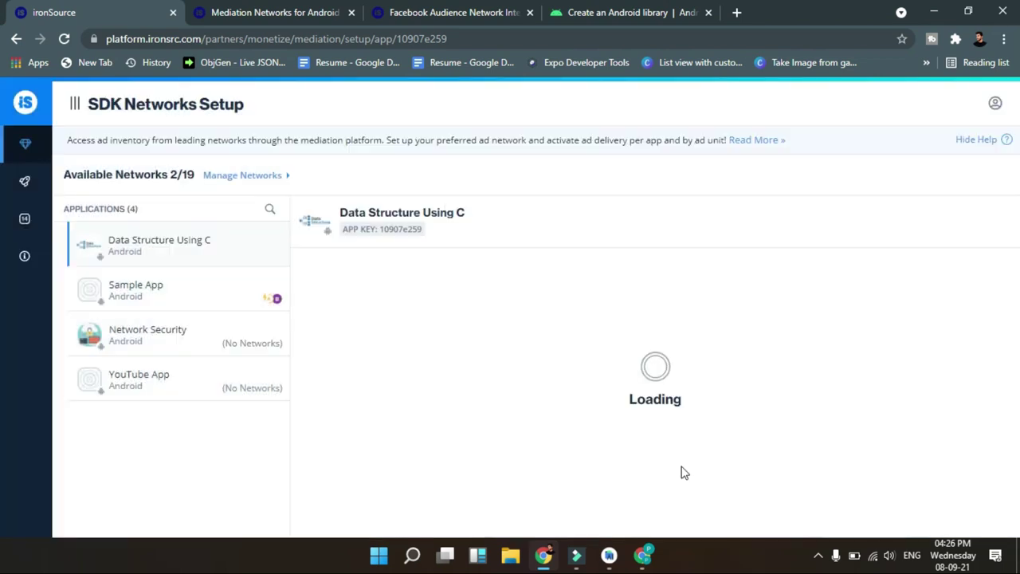
Look through the Facebook bidding setup of YouTube App, including the app ID, token, Interstitial and Banner fields, and cancel it.
{"action": "left_click", "coordinate": [133, 388]}
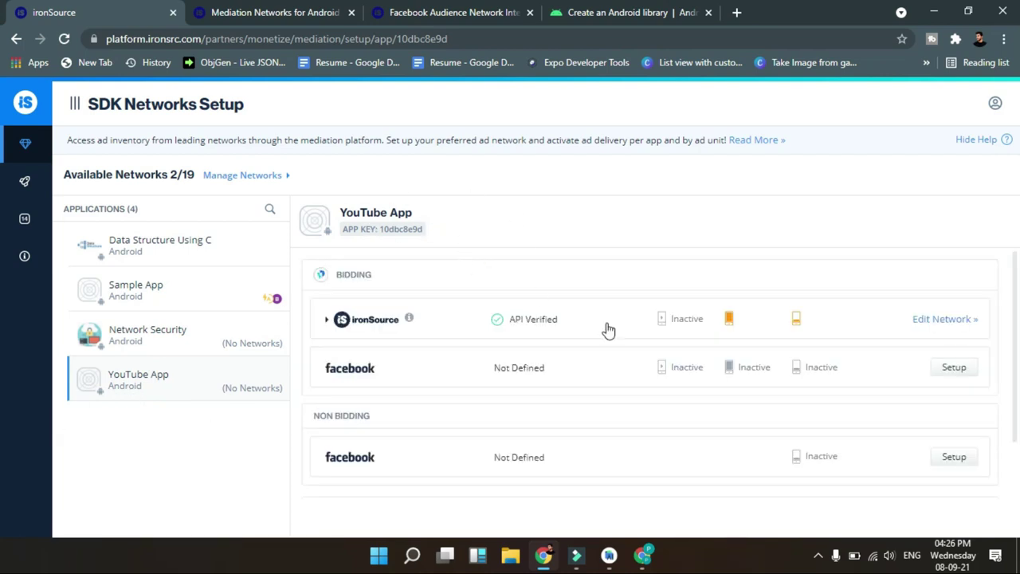
{"action": "left_click", "coordinate": [952, 367]}
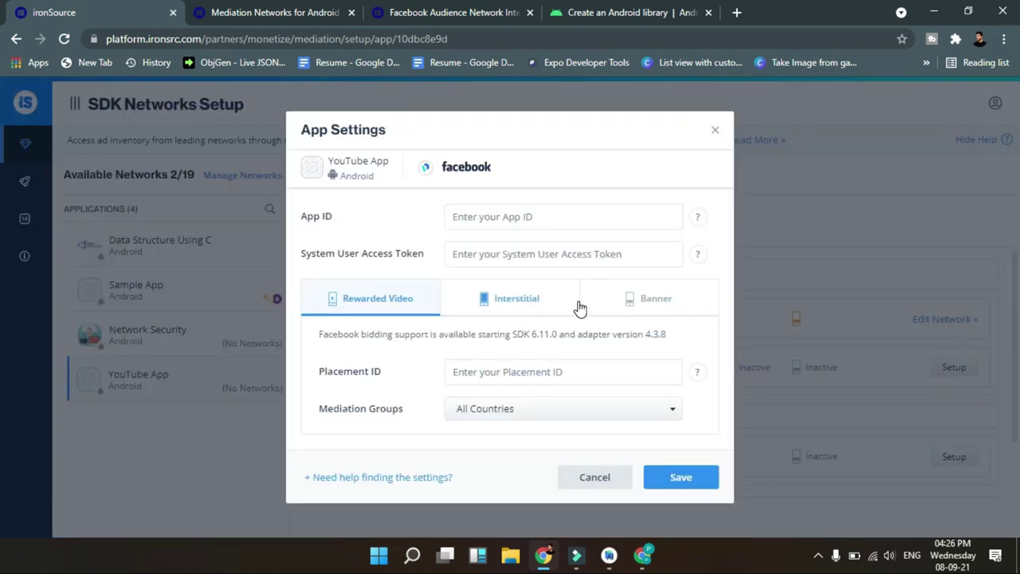
{"action": "left_click", "coordinate": [525, 255]}
{"action": "left_click", "coordinate": [528, 221]}
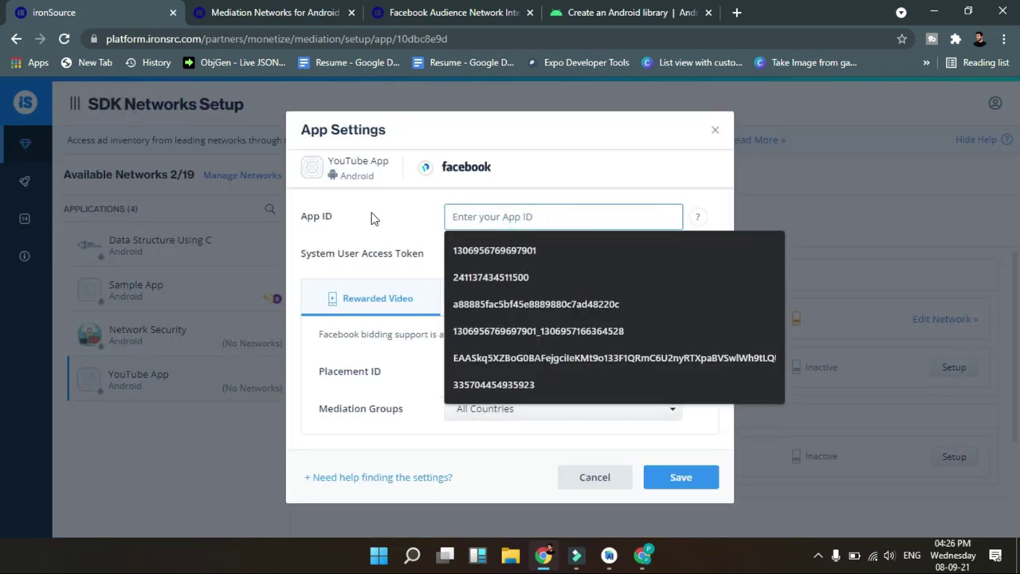
{"action": "left_click", "coordinate": [369, 211]}
{"action": "left_click", "coordinate": [511, 301]}
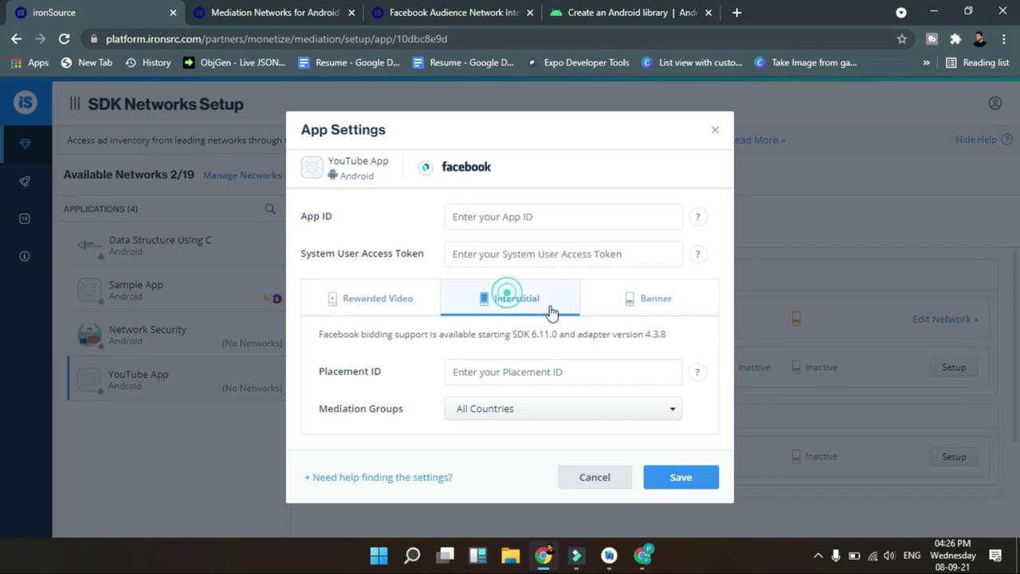
{"action": "left_click", "coordinate": [651, 310]}
{"action": "left_click", "coordinate": [592, 479]}
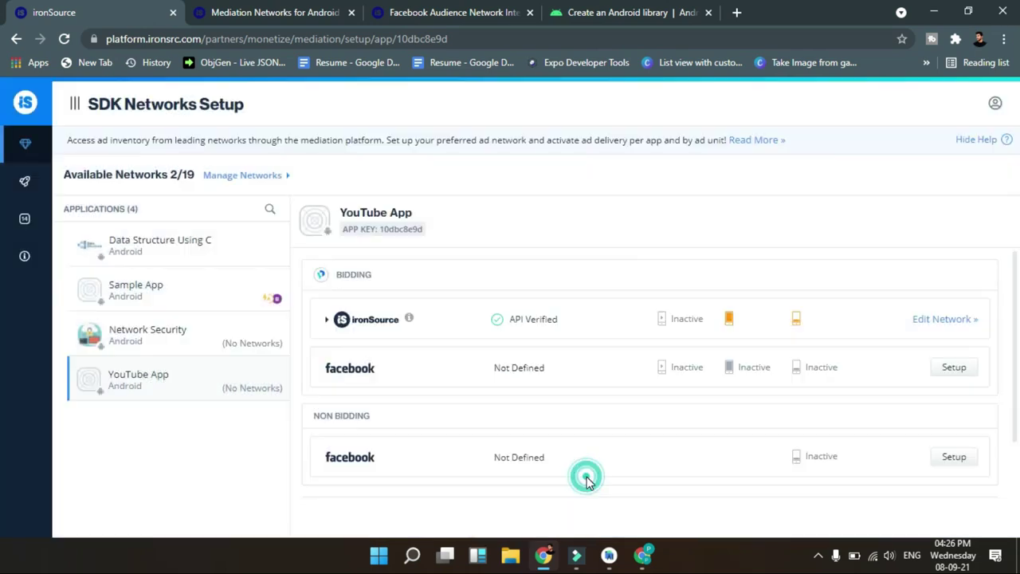
Check the verification status and active ad units of the Facebook bidding network for Data Structure Using C.
{"action": "left_click", "coordinate": [189, 248]}
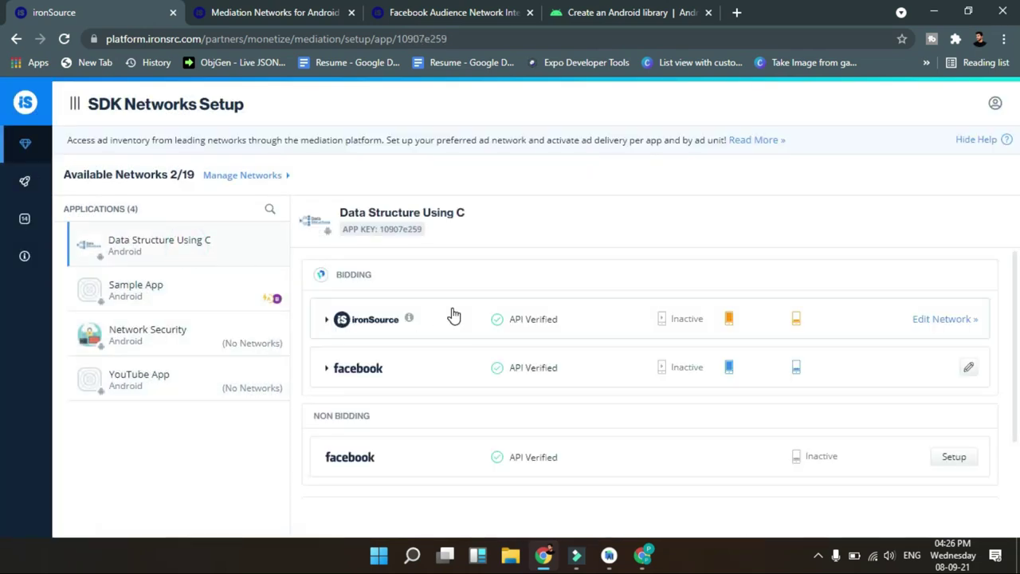
{"action": "left_click_drag", "start_coordinate": [517, 374], "coordinate": [569, 383]}
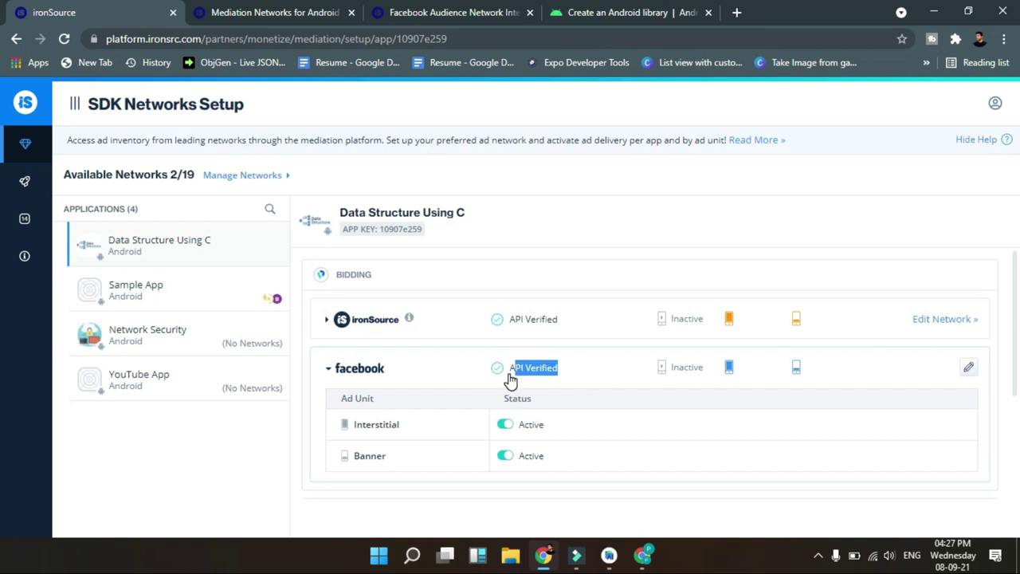
{"action": "left_click", "coordinate": [336, 373]}
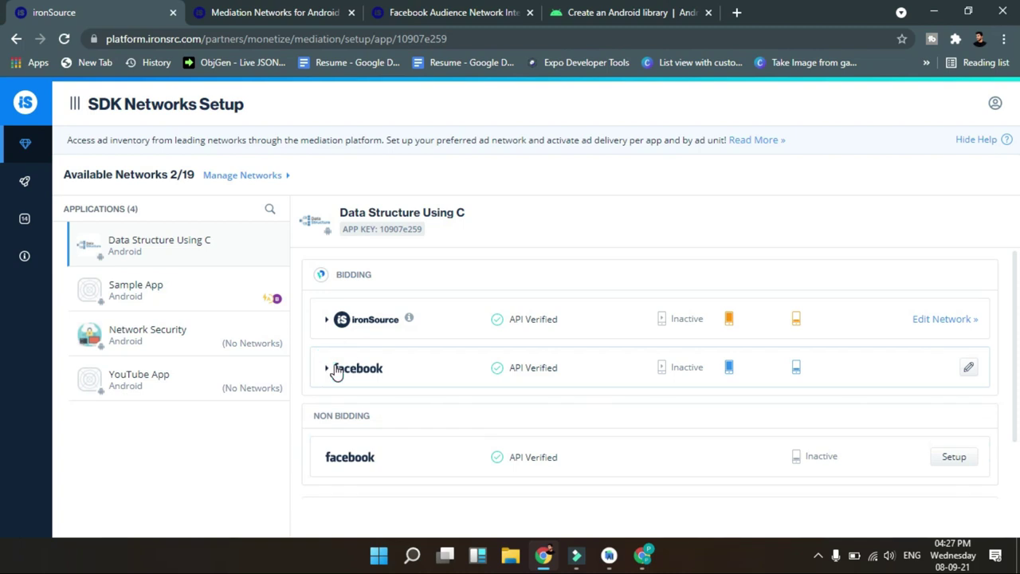
Switch to Android Studio and review the bannerContainer FrameLayout and the Show ad button in activity_main.xml.
{"action": "left_click", "coordinate": [612, 556]}
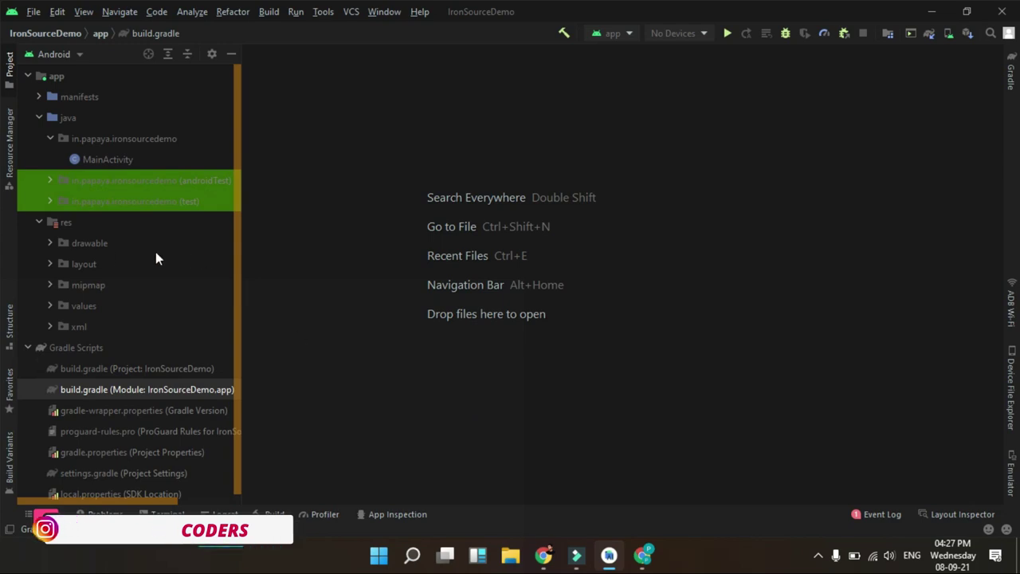
{"action": "double_click", "coordinate": [83, 264]}
{"action": "double_click", "coordinate": [116, 284]}
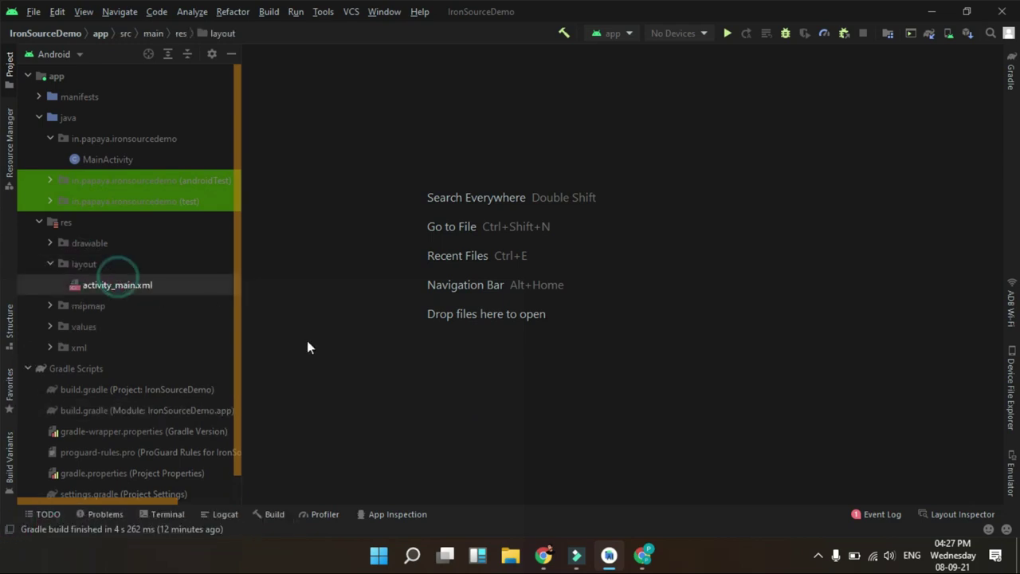
{"action": "scroll", "coordinate": [307, 340], "scroll_direction": "down", "scroll_amount": 5}
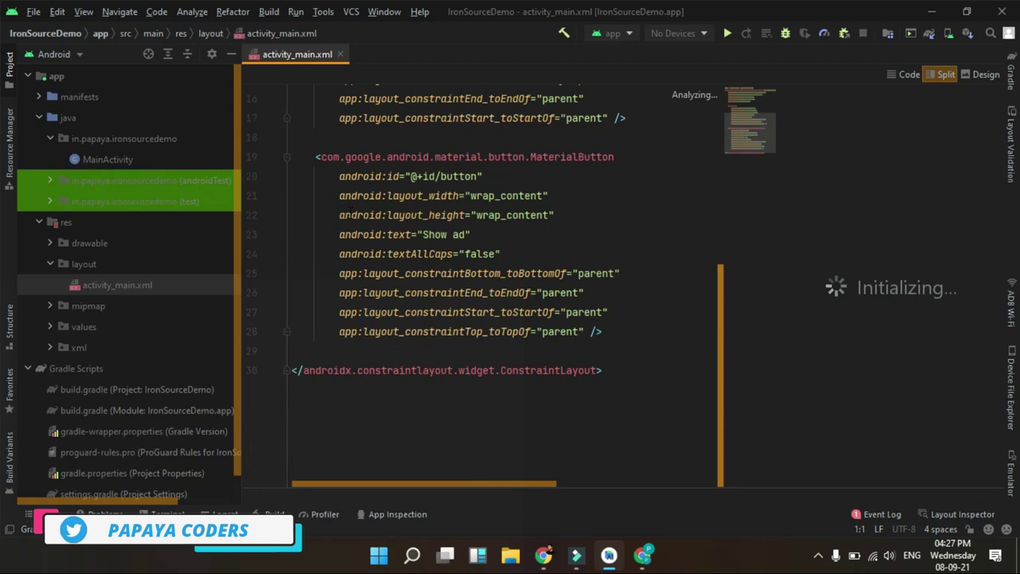
{"action": "scroll", "coordinate": [494, 156], "scroll_direction": "up", "scroll_amount": 5}
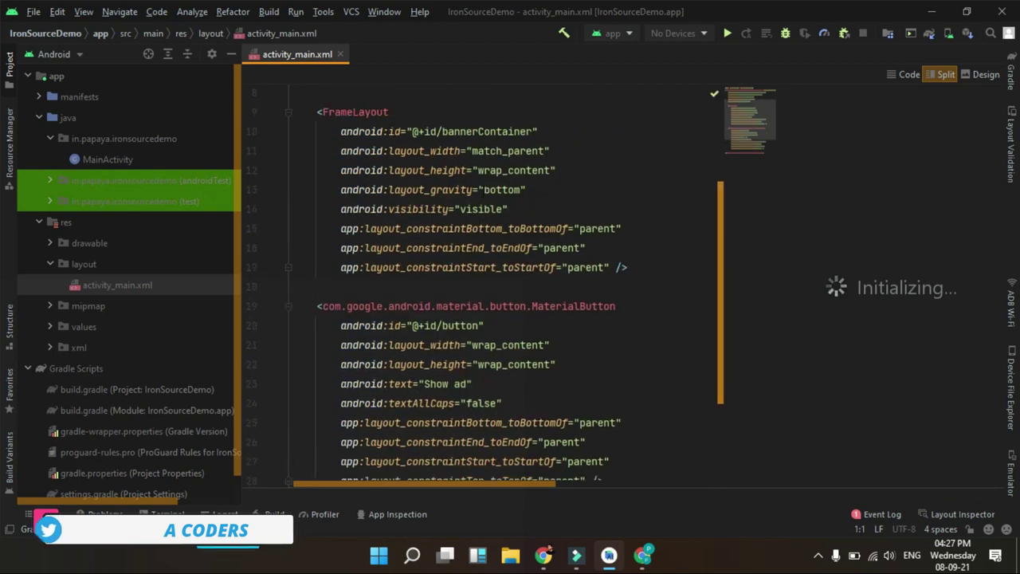
{"action": "left_click_drag", "start_coordinate": [255, 231], "coordinate": [271, 421]}
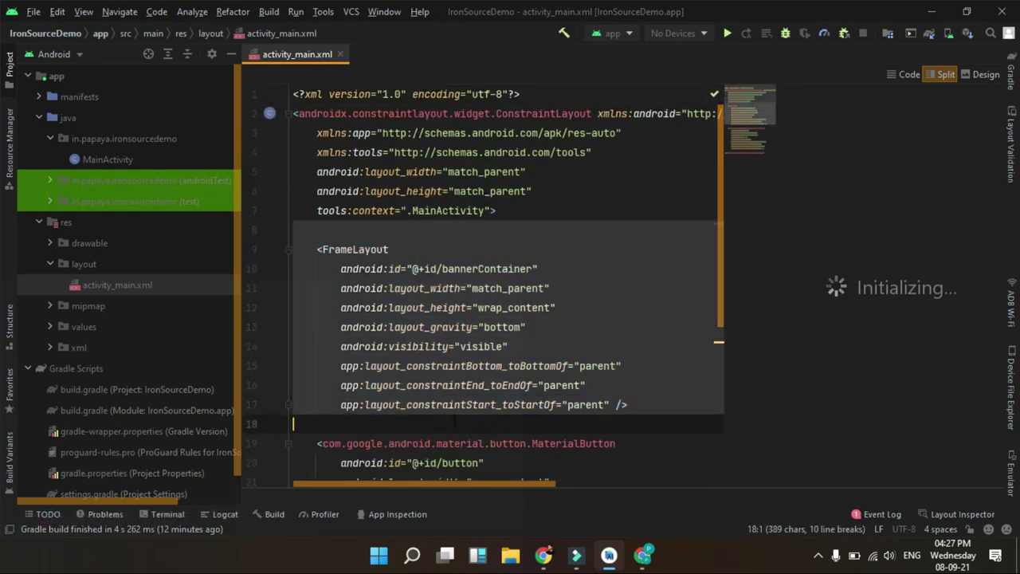
Review the banner, interstitial, onResume and onPause code in MainActivity.
{"action": "double_click", "coordinate": [116, 164]}
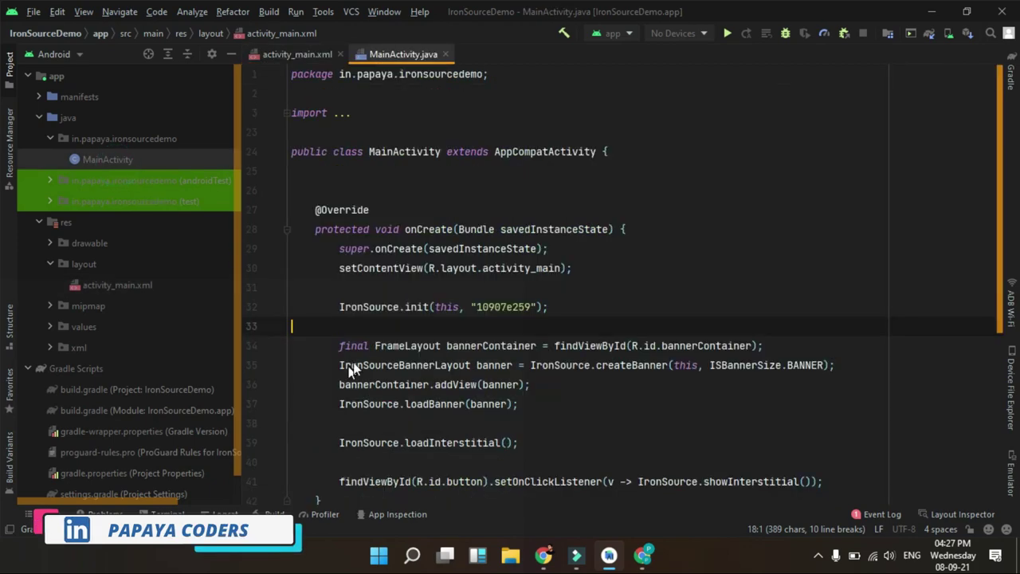
{"action": "left_click_drag", "start_coordinate": [328, 249], "coordinate": [405, 344]}
{"action": "scroll", "coordinate": [405, 344], "scroll_direction": "down", "scroll_amount": 3}
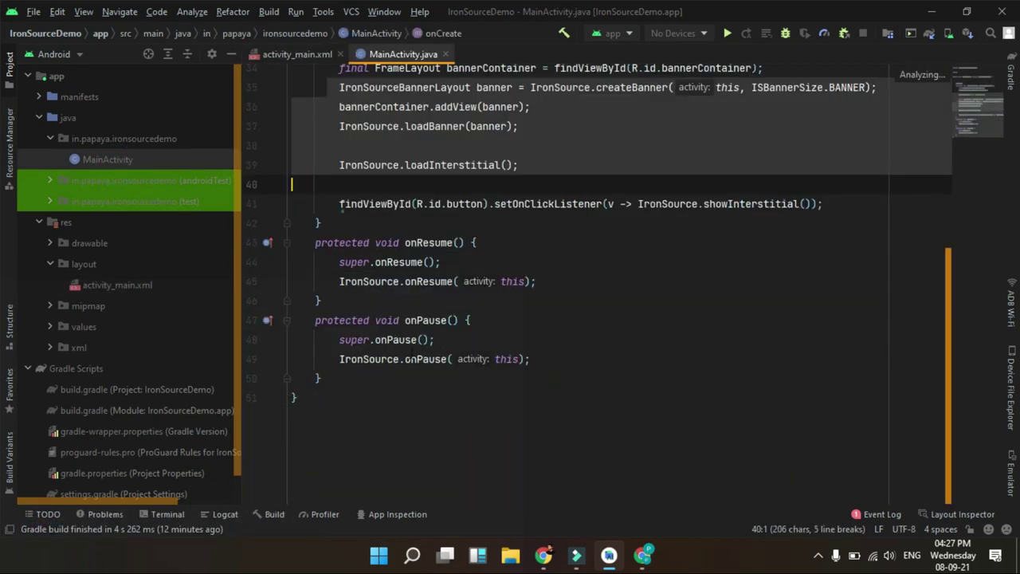
{"action": "left_click_drag", "start_coordinate": [343, 209], "coordinate": [479, 375]}
{"action": "scroll", "coordinate": [479, 375], "scroll_direction": "up", "scroll_amount": 4}
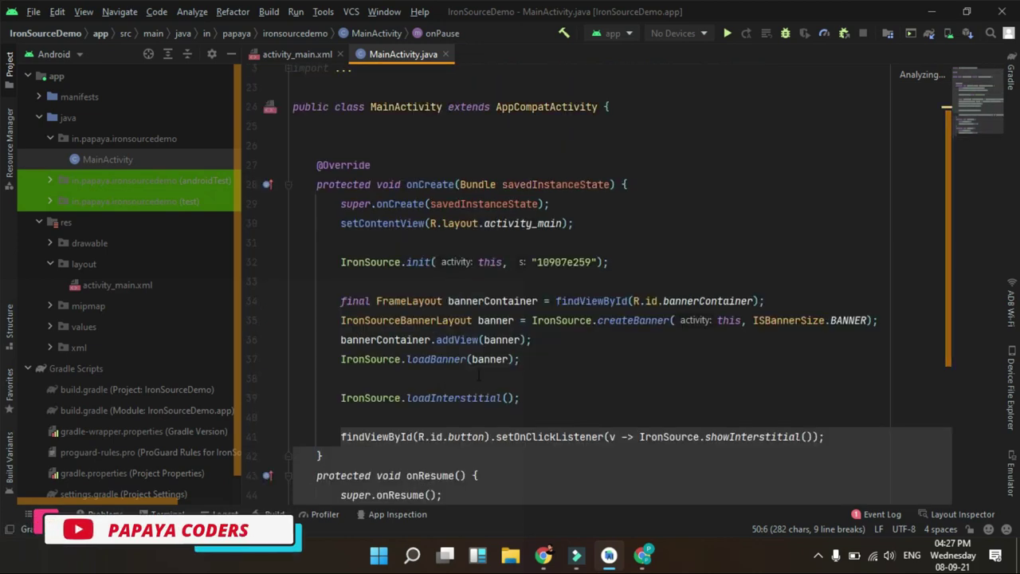
{"action": "left_click", "coordinate": [563, 389]}
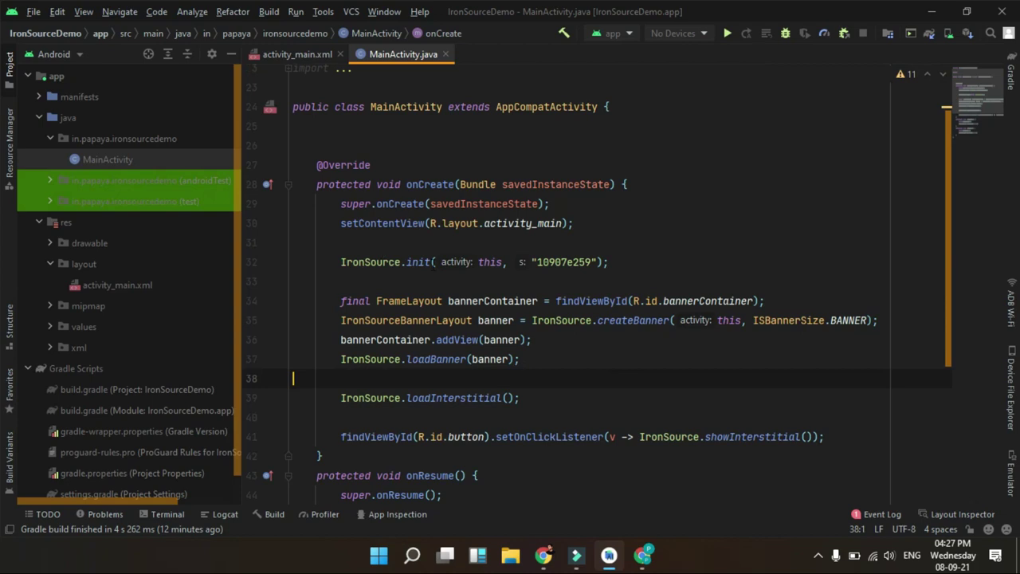
Copy the app key of Data Structure Using C from ironSource and paste it into the IronSource.init call in MainActivity.
{"action": "double_click", "coordinate": [544, 262]}
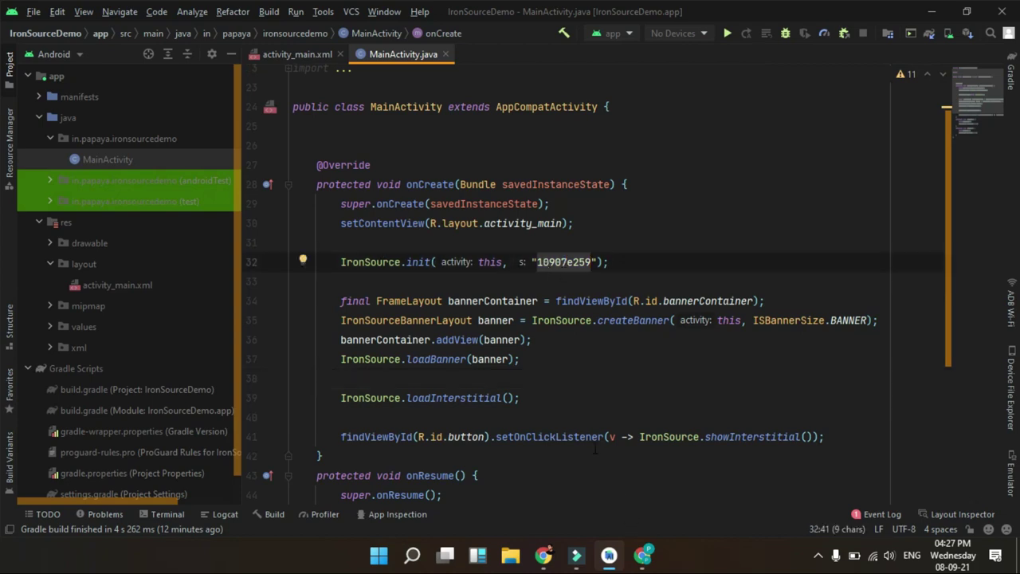
{"action": "left_click", "coordinate": [543, 555]}
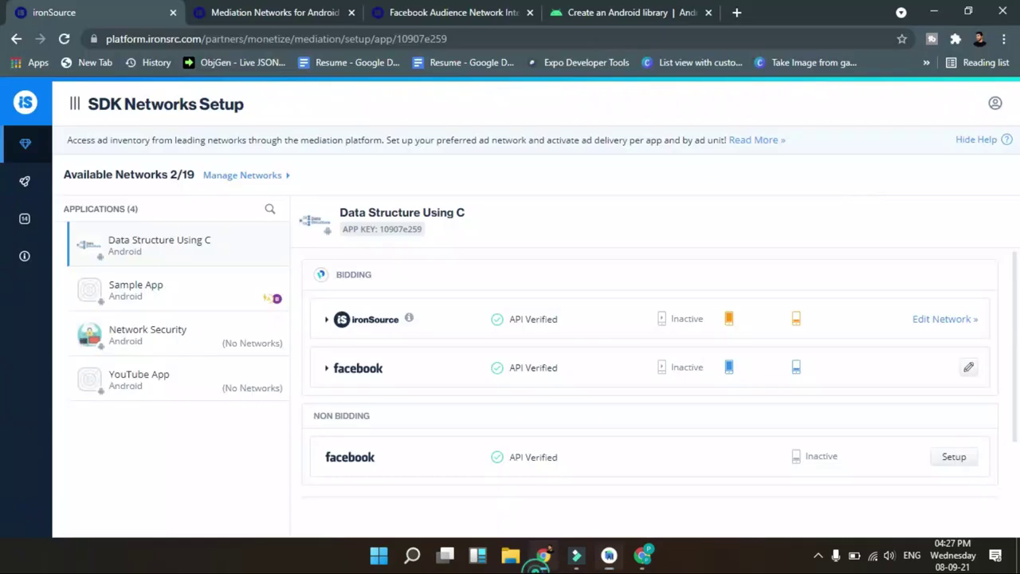
{"action": "double_click", "coordinate": [392, 230]}
{"action": "key", "text": "ctrl+c"}
{"action": "key", "text": "alt+Tab"}
{"action": "left_click", "coordinate": [580, 256]}
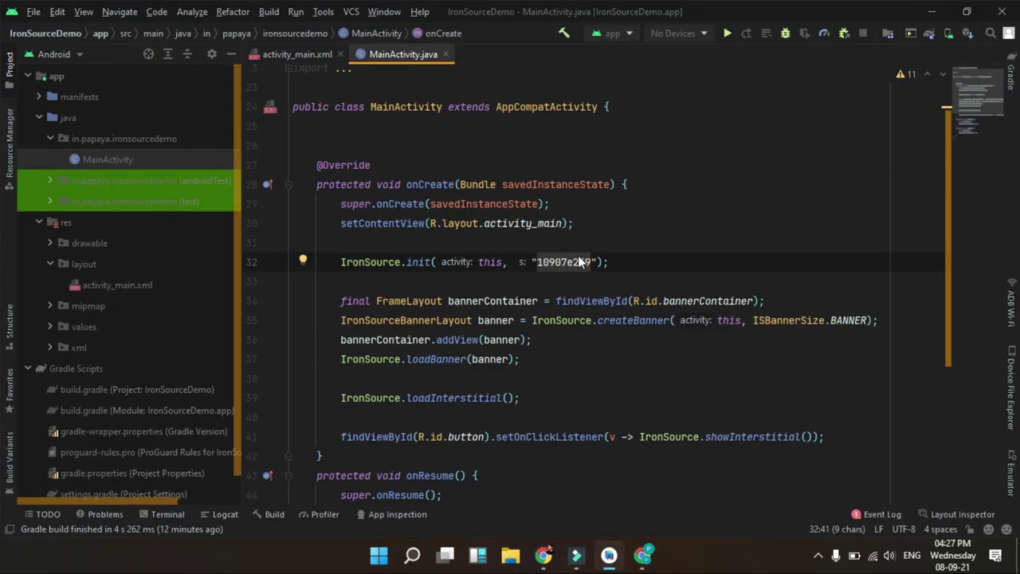
{"action": "left_click", "coordinate": [560, 247]}
{"action": "double_click", "coordinate": [555, 263]}
{"action": "key", "text": "ctrl+v"}
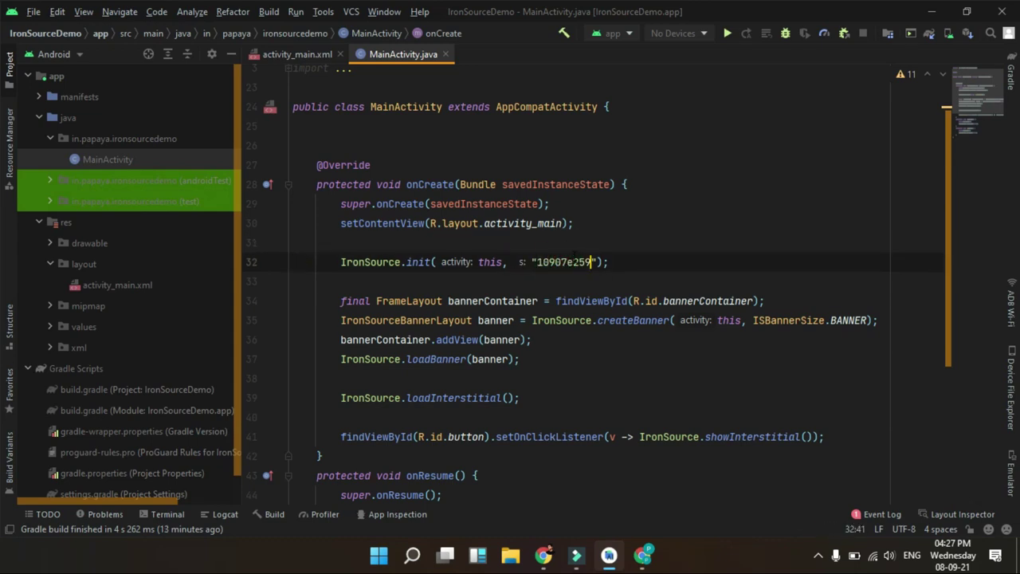
Paste the app key again over the same string in the IronSource.init call and highlight that argument.
{"action": "double_click", "coordinate": [564, 263]}
{"action": "key", "text": "ctrl+c"}
{"action": "key", "text": "alt+Tab"}
{"action": "key", "text": "alt+Tab"}
{"action": "key", "text": "ctrl+v"}
{"action": "left_click_drag", "start_coordinate": [514, 261], "coordinate": [608, 261]}
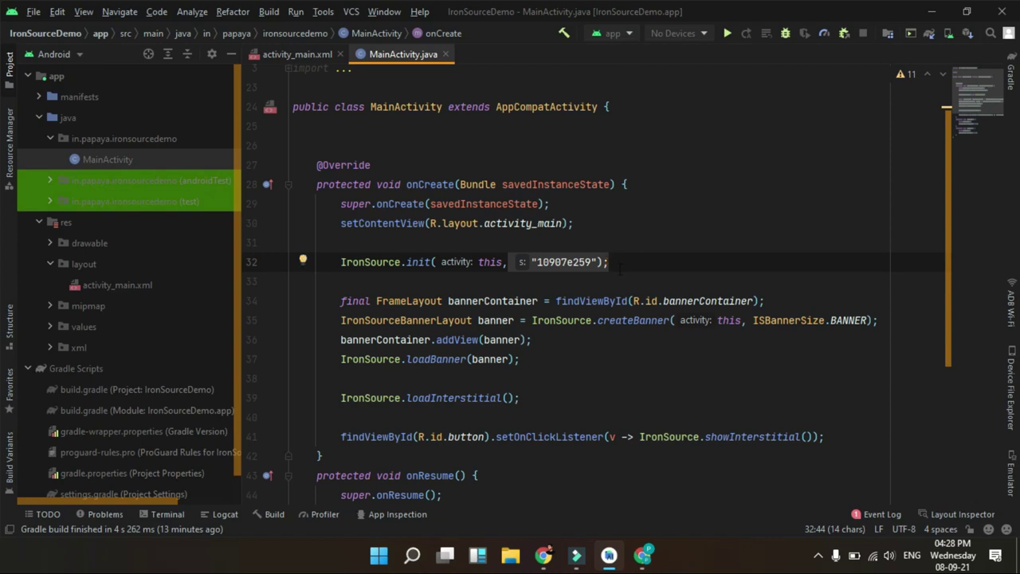
Switch to the browser and look over the introduction of the Mediation Networks for Android guide.
{"action": "left_click", "coordinate": [544, 555]}
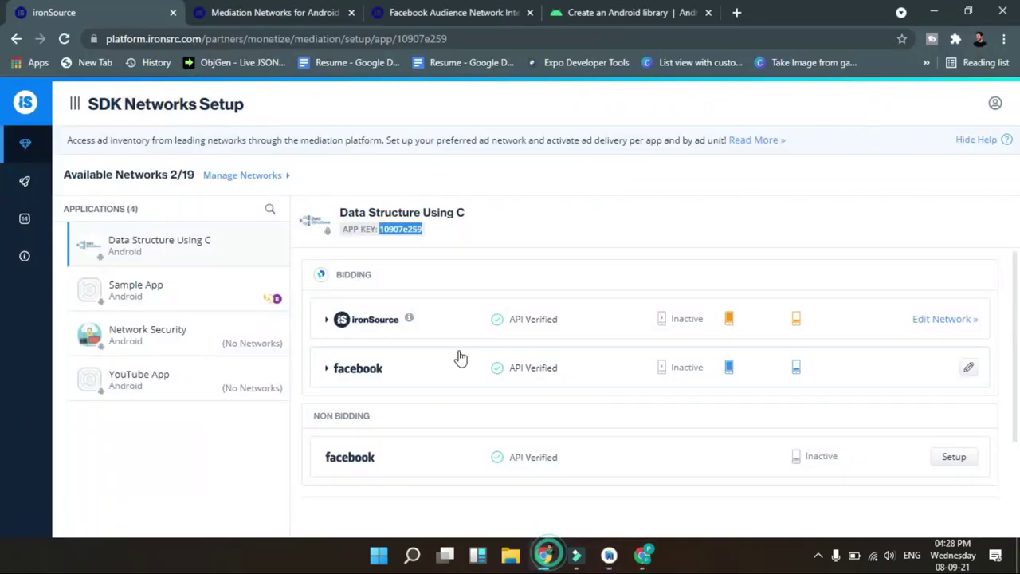
{"action": "left_click", "coordinate": [274, 10]}
{"action": "left_click", "coordinate": [443, 12]}
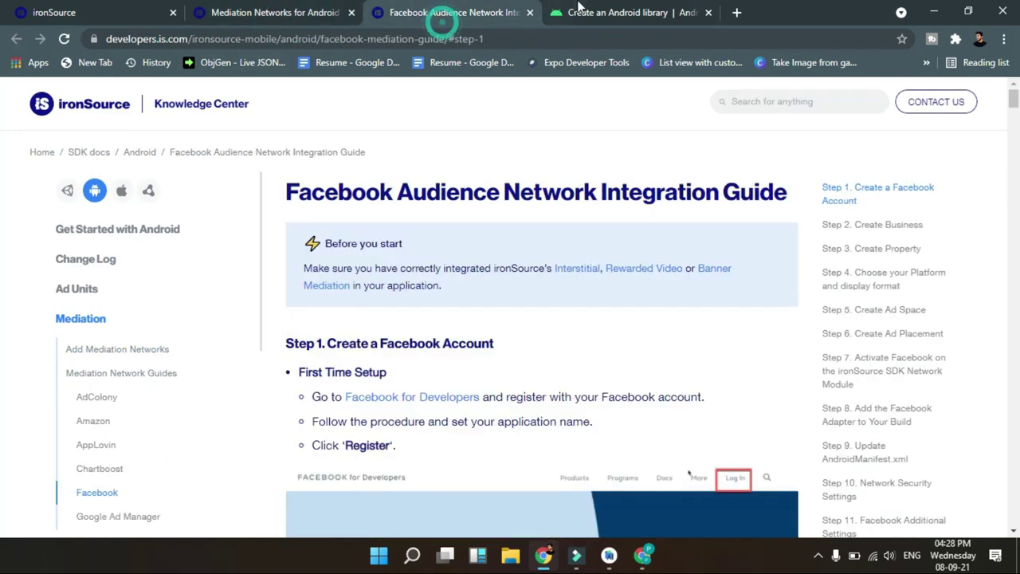
{"action": "left_click", "coordinate": [621, 11]}
{"action": "left_click", "coordinate": [263, 8]}
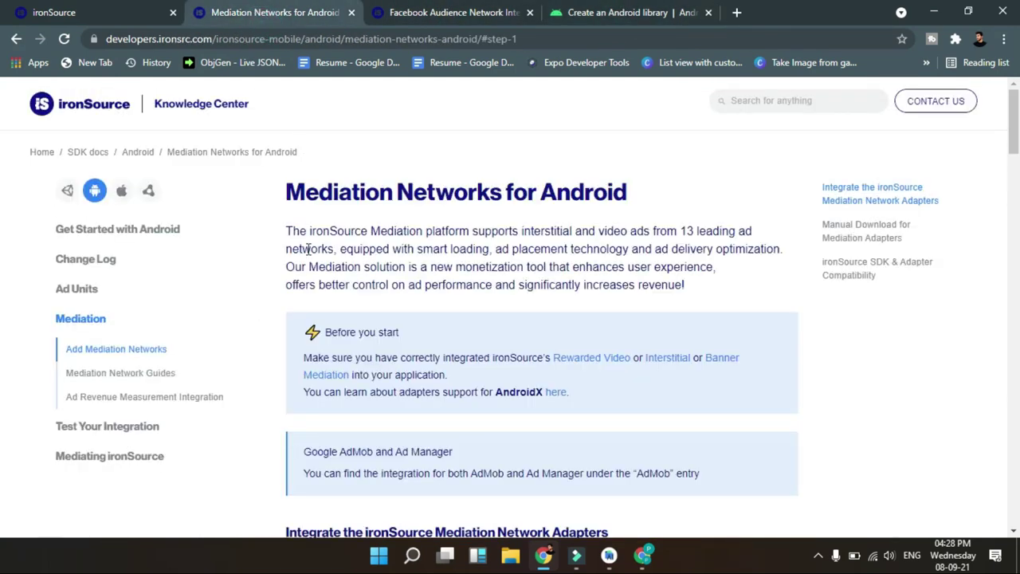
{"action": "scroll", "coordinate": [510, 211], "scroll_direction": "down", "scroll_amount": 10}
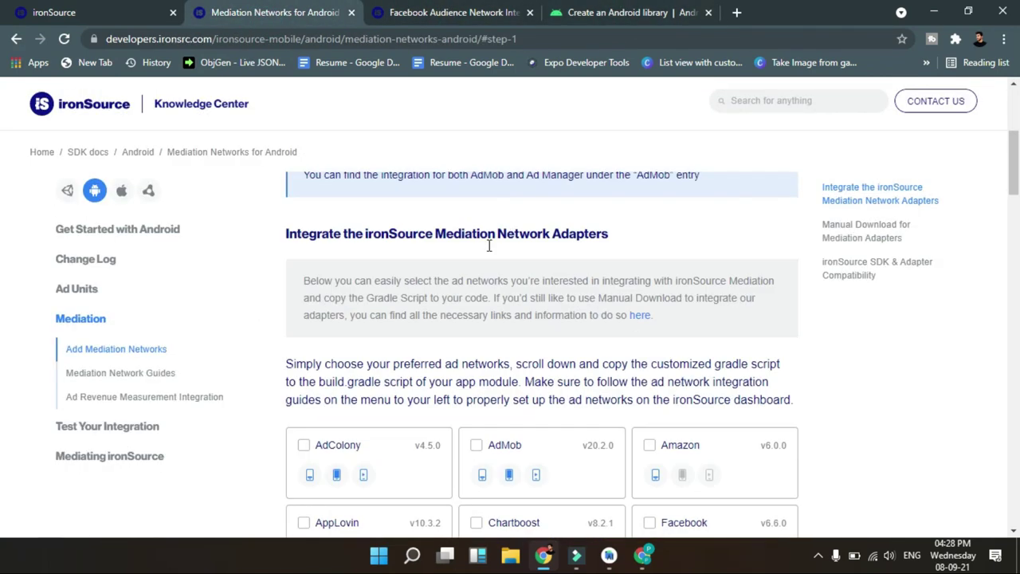
{"action": "scroll", "coordinate": [442, 250], "scroll_direction": "up", "scroll_amount": 10}
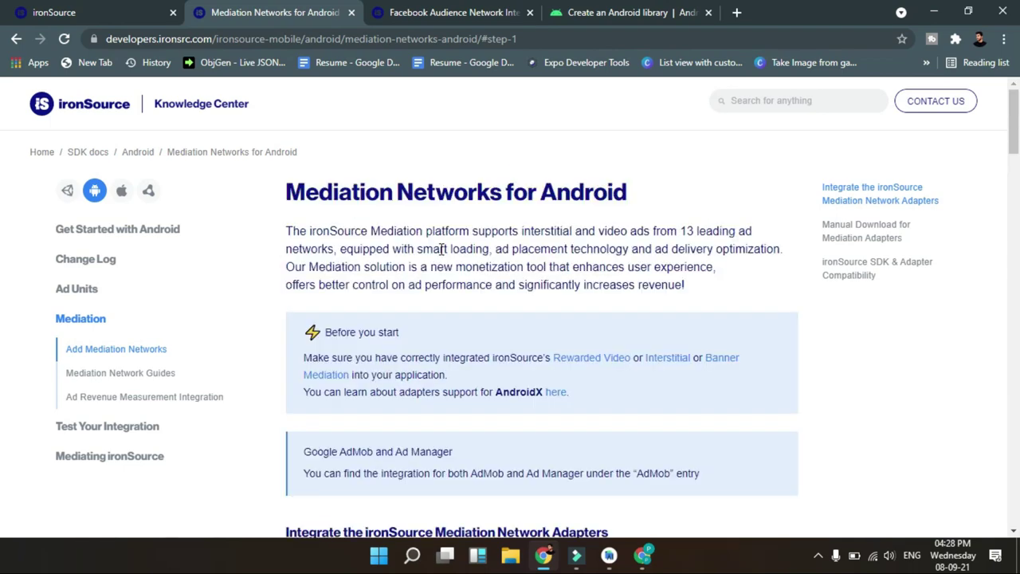
Examine the guide's network adapter list and the Gradle script with its maven repository and mediationsdk dependency.
{"action": "scroll", "coordinate": [442, 250], "scroll_direction": "down", "scroll_amount": 8}
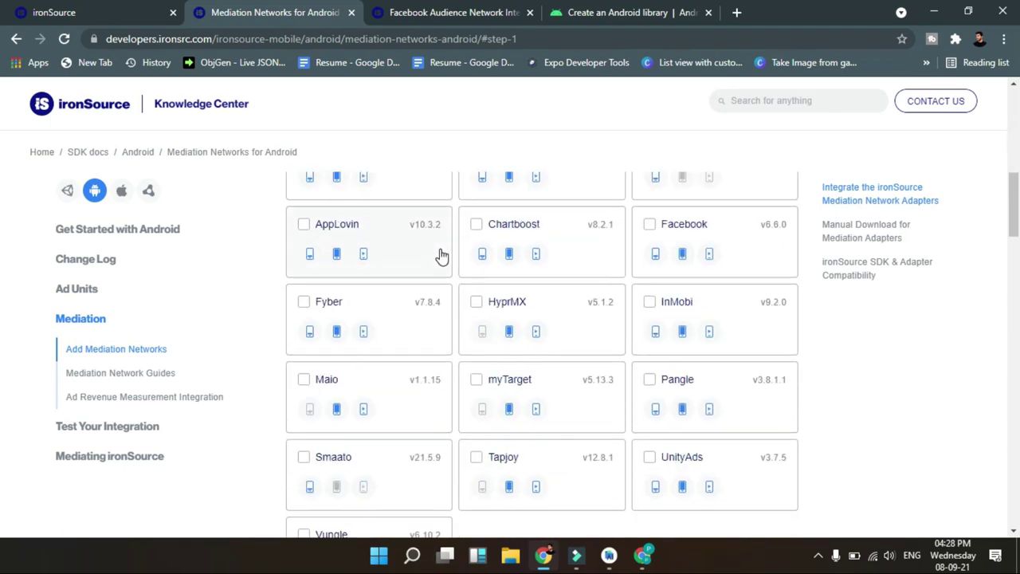
{"action": "scroll", "coordinate": [440, 255], "scroll_direction": "down", "scroll_amount": 1}
{"action": "scroll", "coordinate": [442, 255], "scroll_direction": "down", "scroll_amount": 4}
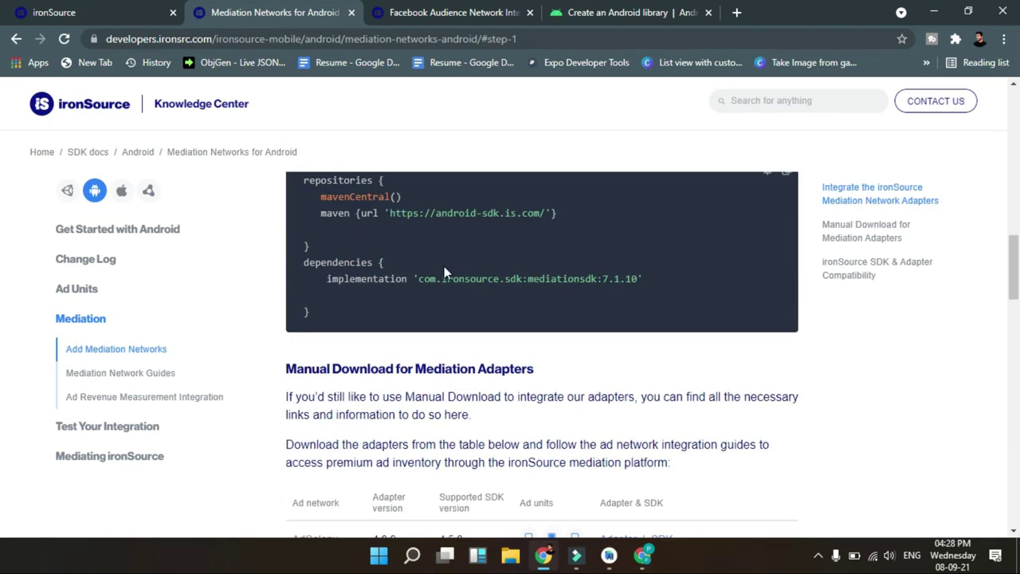
{"action": "scroll", "coordinate": [443, 272], "scroll_direction": "down", "scroll_amount": 3}
{"action": "scroll", "coordinate": [446, 279], "scroll_direction": "up", "scroll_amount": 5}
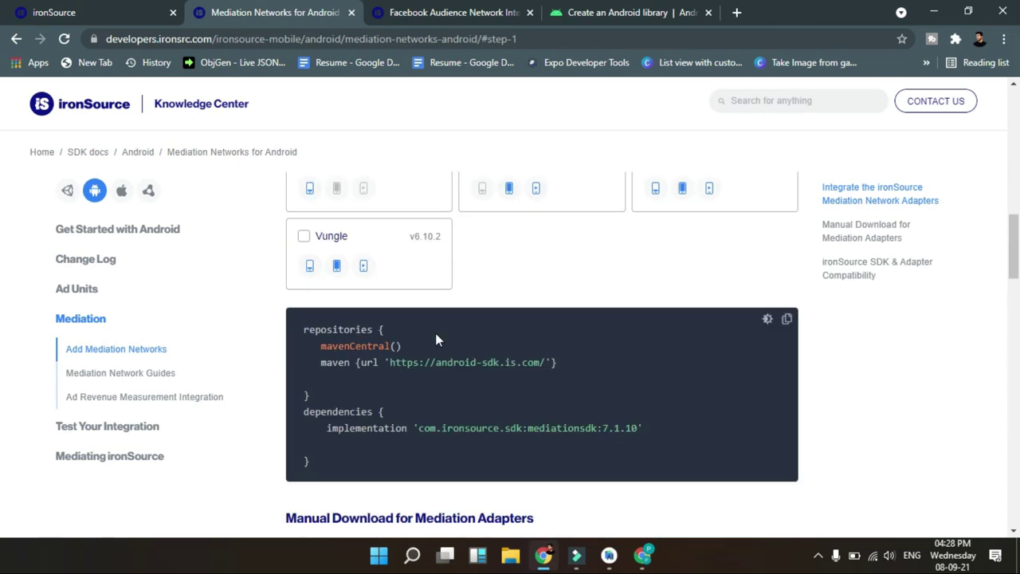
{"action": "scroll", "coordinate": [438, 332], "scroll_direction": "down", "scroll_amount": 2}
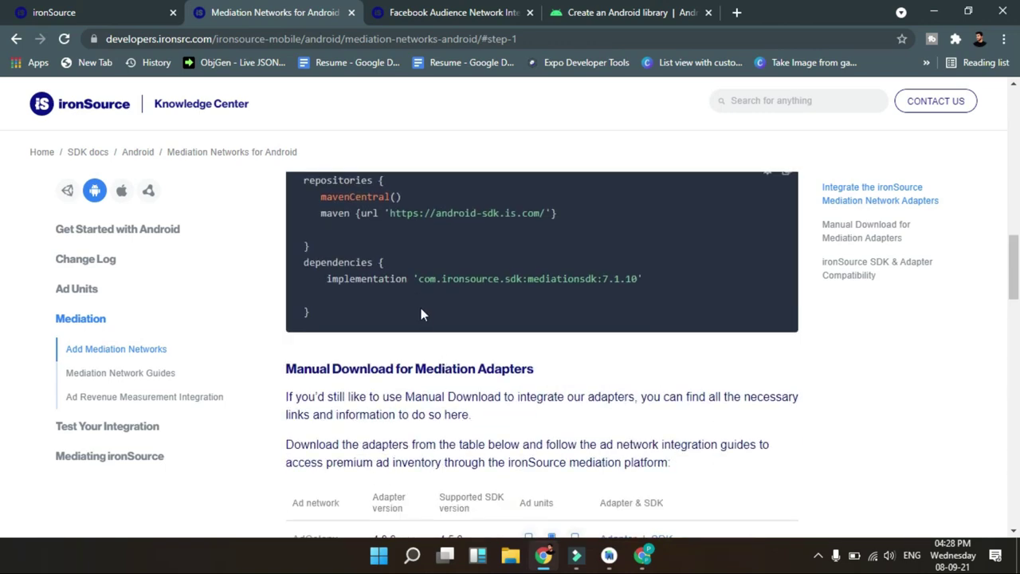
{"action": "left_click_drag", "start_coordinate": [343, 220], "coordinate": [558, 209]}
Switch to Android Studio, open the app module's build.gradle and check the ironSource mediationsdk line in its dependencies.
{"action": "left_click", "coordinate": [609, 556]}
{"action": "double_click", "coordinate": [95, 409]}
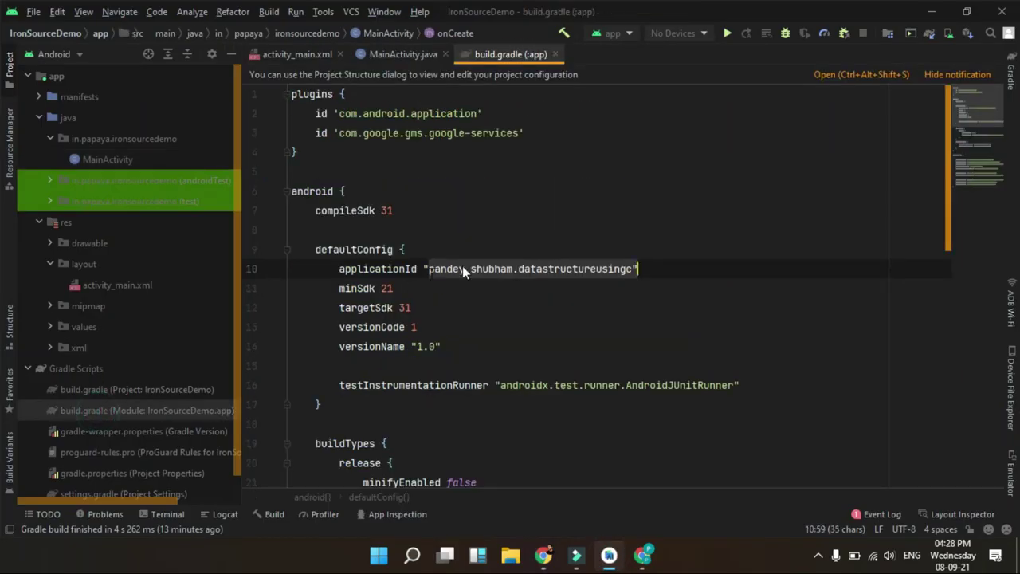
{"action": "scroll", "coordinate": [496, 303], "scroll_direction": "down", "scroll_amount": 5}
{"action": "scroll", "coordinate": [497, 303], "scroll_direction": "down", "scroll_amount": 5}
{"action": "left_click", "coordinate": [630, 363]}
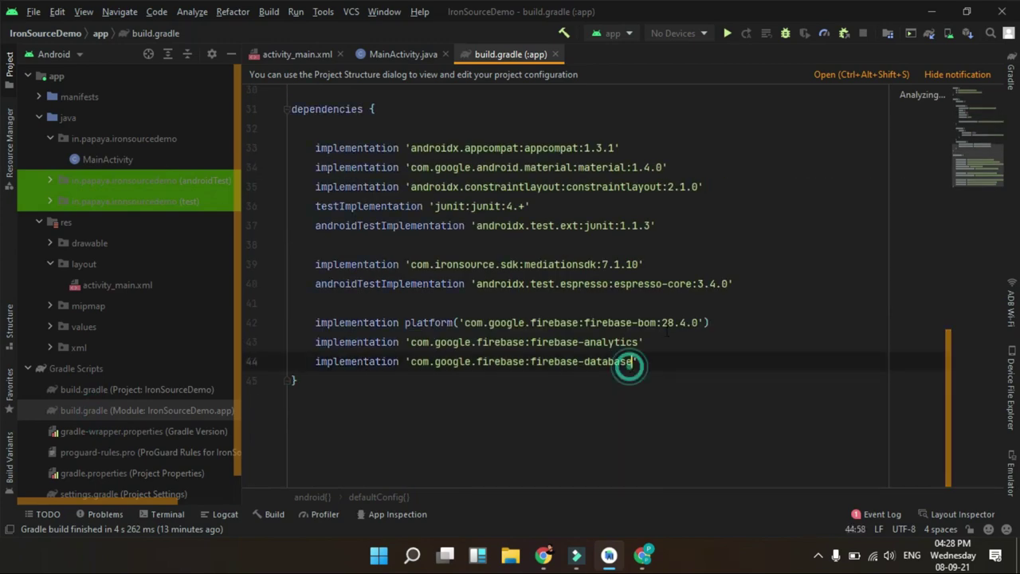
{"action": "left_click", "coordinate": [660, 258]}
Switch to the browser and check the mediationsdk dependency and maven repository lines in the guide's Gradle script.
{"action": "key", "text": "alt+Tab"}
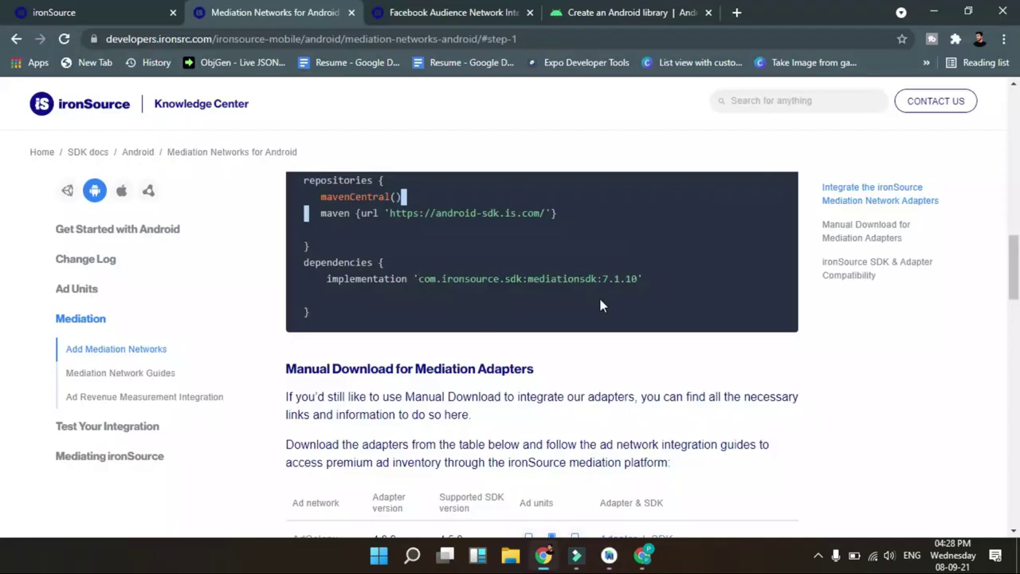
{"action": "mouse_move", "coordinate": [383, 278]}
{"action": "left_mouse_down"}
{"action": "mouse_move", "coordinate": [619, 278]}
{"action": "mouse_move", "coordinate": [385, 263]}
{"action": "left_mouse_up"}
{"action": "left_click_drag", "start_coordinate": [339, 213], "coordinate": [505, 220]}
{"action": "key", "text": "alt+Tab"}
{"action": "scroll", "coordinate": [138, 454], "scroll_direction": "down", "scroll_amount": 1}
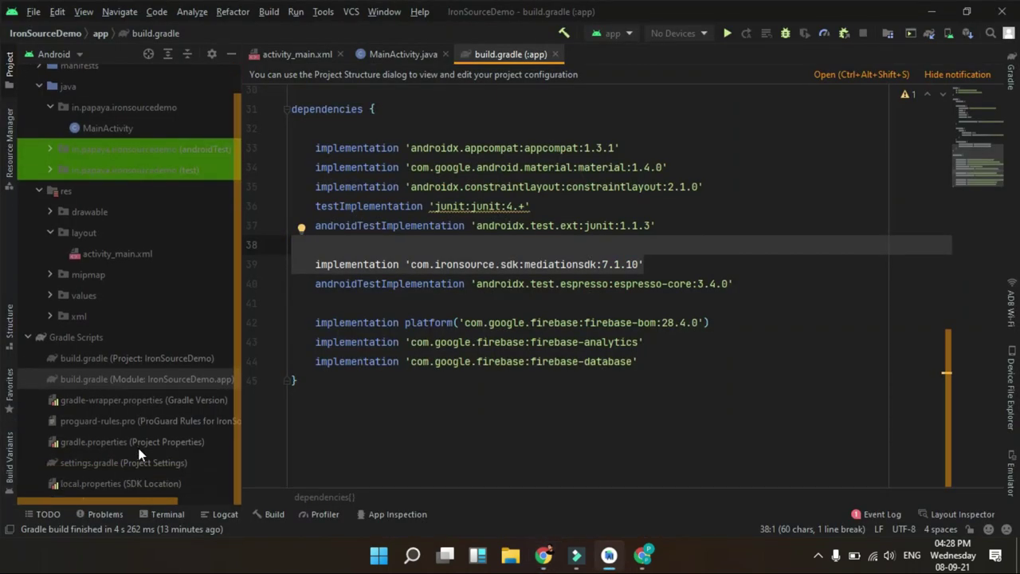
{"action": "double_click", "coordinate": [89, 441]}
{"action": "left_click", "coordinate": [88, 463]}
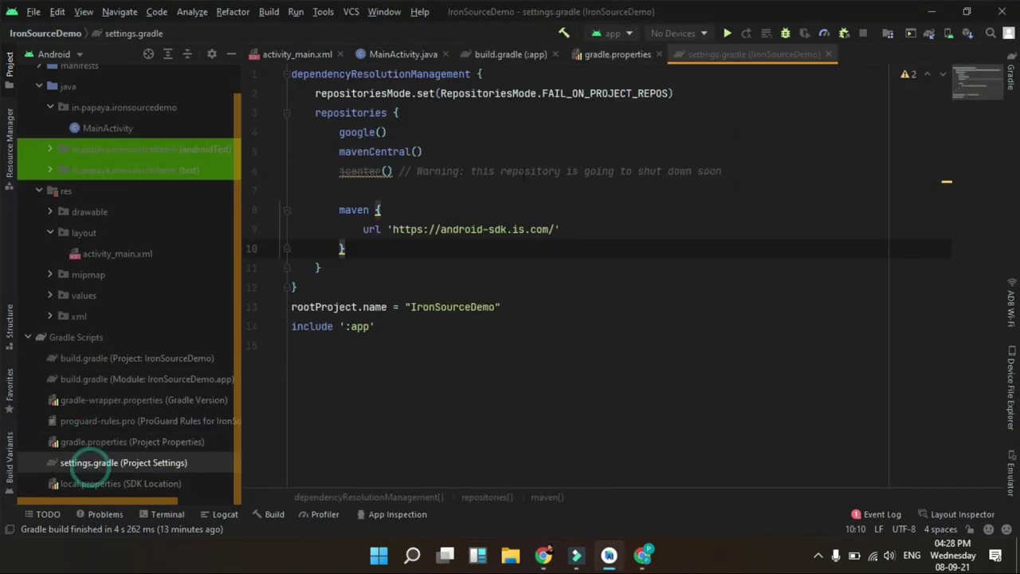
{"action": "left_click", "coordinate": [658, 54]}
{"action": "left_click_drag", "start_coordinate": [323, 127], "coordinate": [414, 251]}
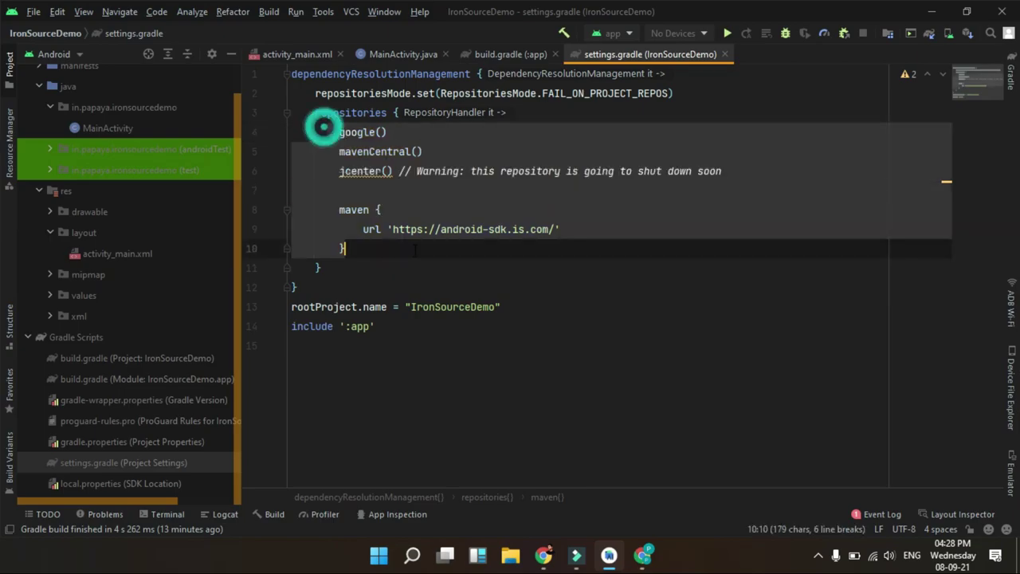
Switch to the browser and download the Facebook adapter from the guide's Manual Download for Mediation Adapters table.
{"action": "key", "text": "alt+Tab"}
{"action": "scroll", "coordinate": [511, 365], "scroll_direction": "down", "scroll_amount": 2}
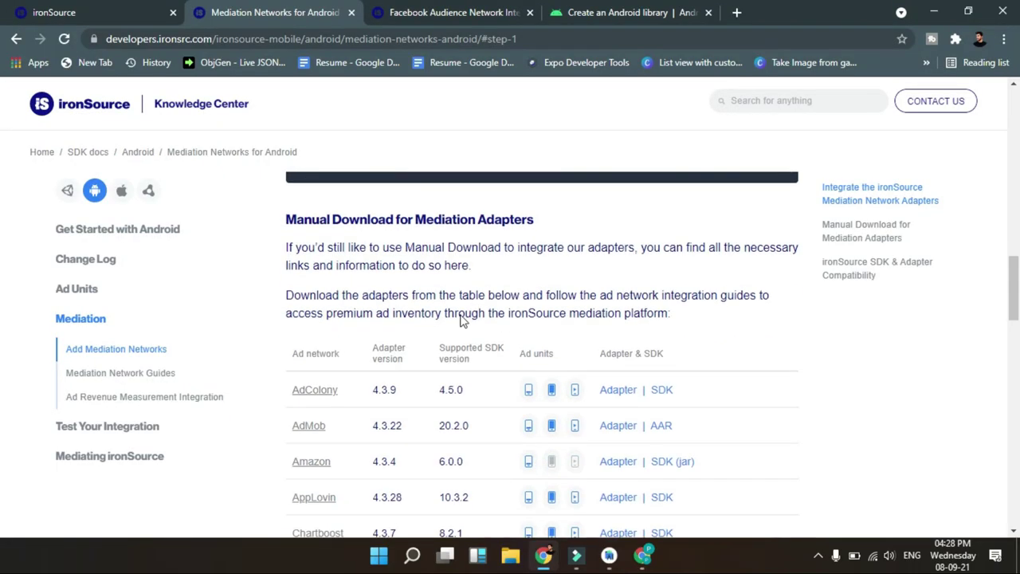
{"action": "left_click_drag", "start_coordinate": [370, 224], "coordinate": [540, 223]}
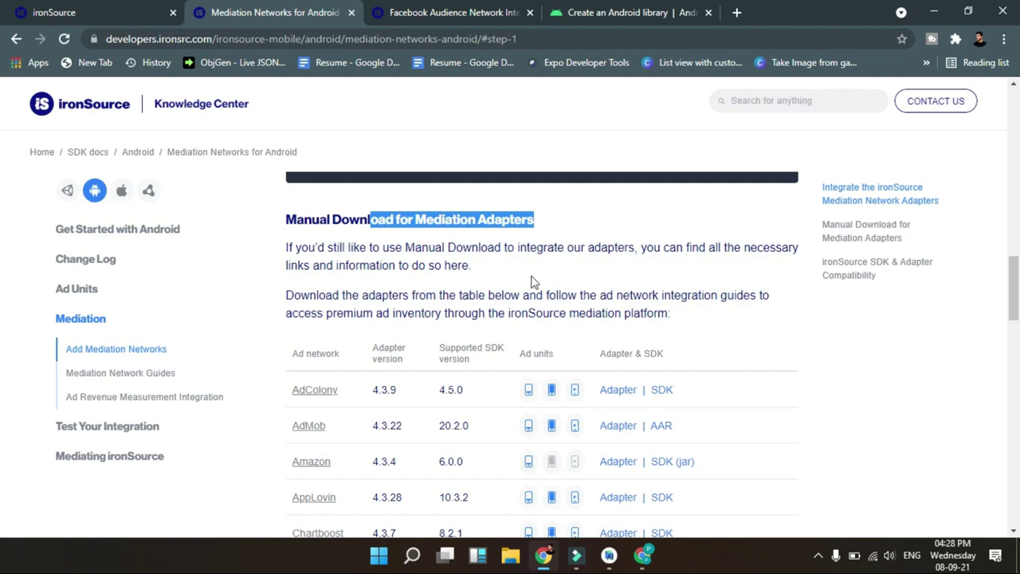
{"action": "scroll", "coordinate": [512, 283], "scroll_direction": "down", "scroll_amount": 2}
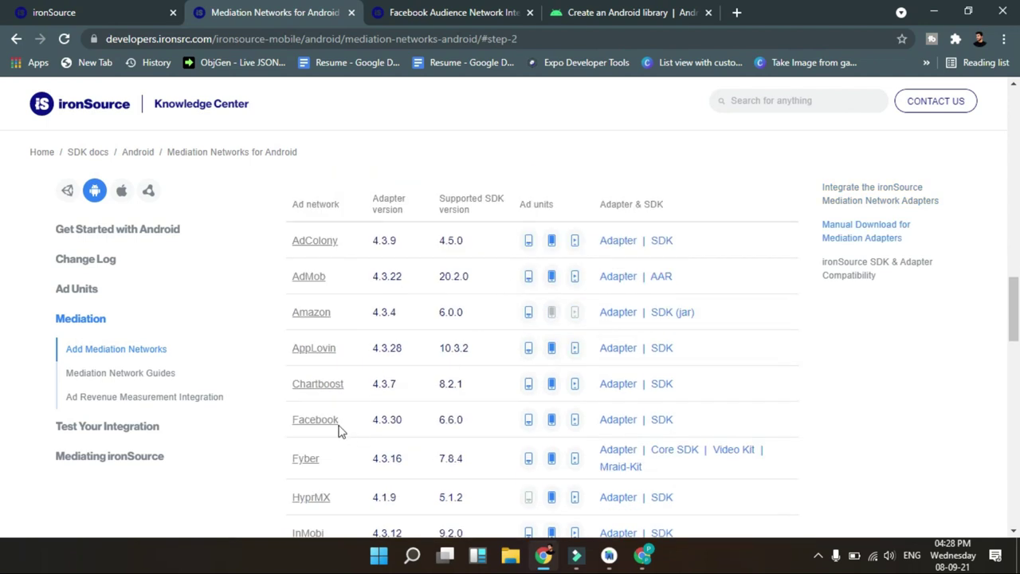
{"action": "left_click", "coordinate": [618, 420]}
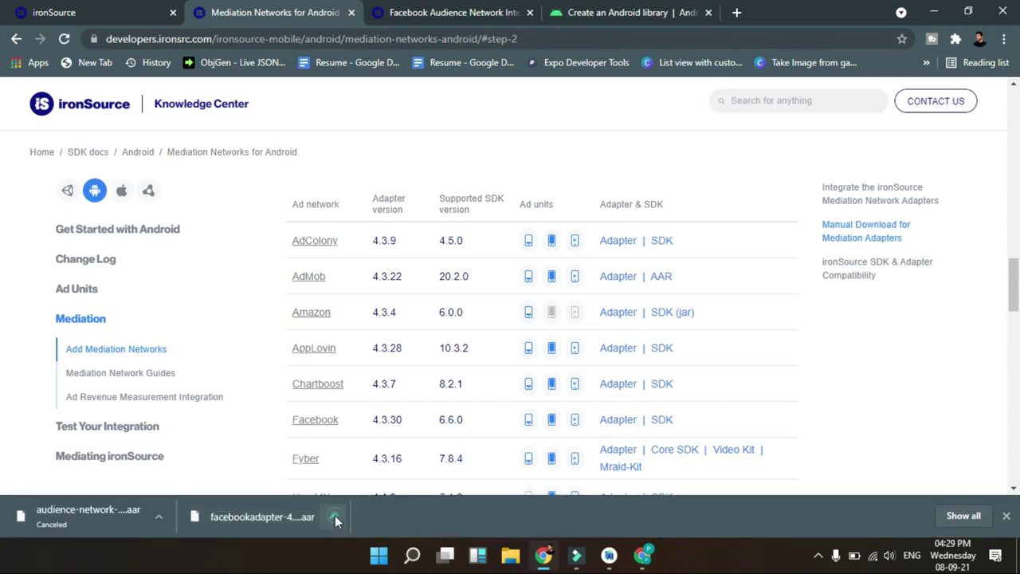
Show the downloaded facebookadapter AAR file in its folder, then return to the guide and view the rest of its adapter table.
{"action": "left_click", "coordinate": [333, 515]}
{"action": "left_click", "coordinate": [341, 465]}
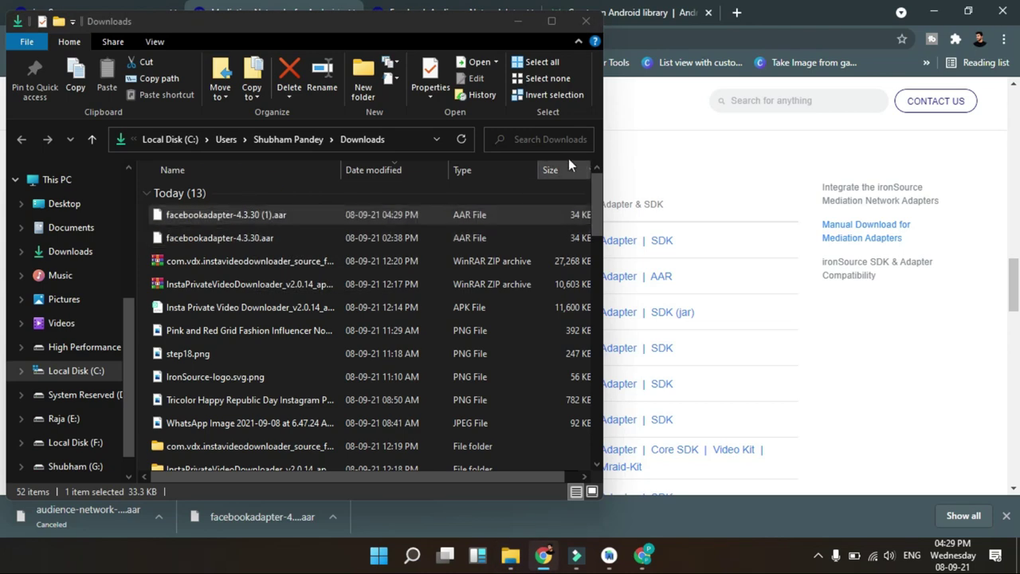
{"action": "left_click", "coordinate": [653, 139]}
{"action": "scroll", "coordinate": [401, 125], "scroll_direction": "down", "scroll_amount": 7}
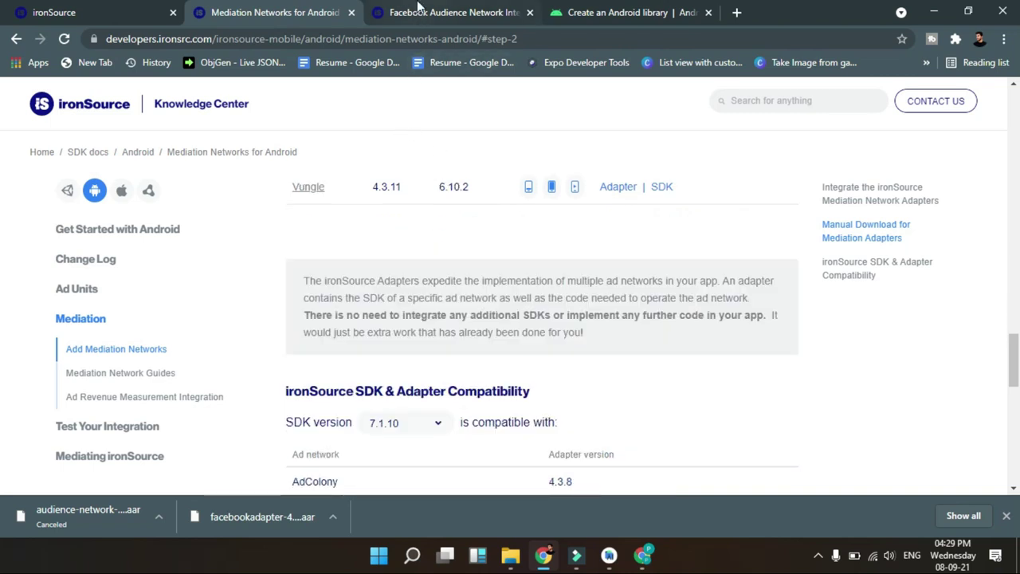
Open the Facebook Audience Network Integration Guide and examine its instructions from Step 1 through Step 7, dismissing the downloads bar.
{"action": "left_click", "coordinate": [417, 10]}
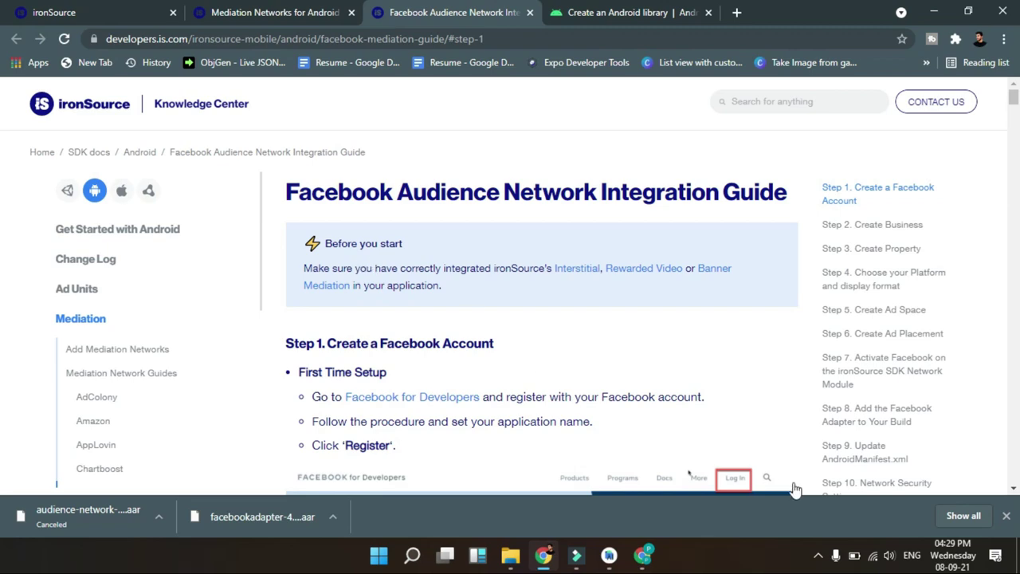
{"action": "left_click", "coordinate": [1006, 516]}
{"action": "scroll", "coordinate": [508, 243], "scroll_direction": "down", "scroll_amount": 4}
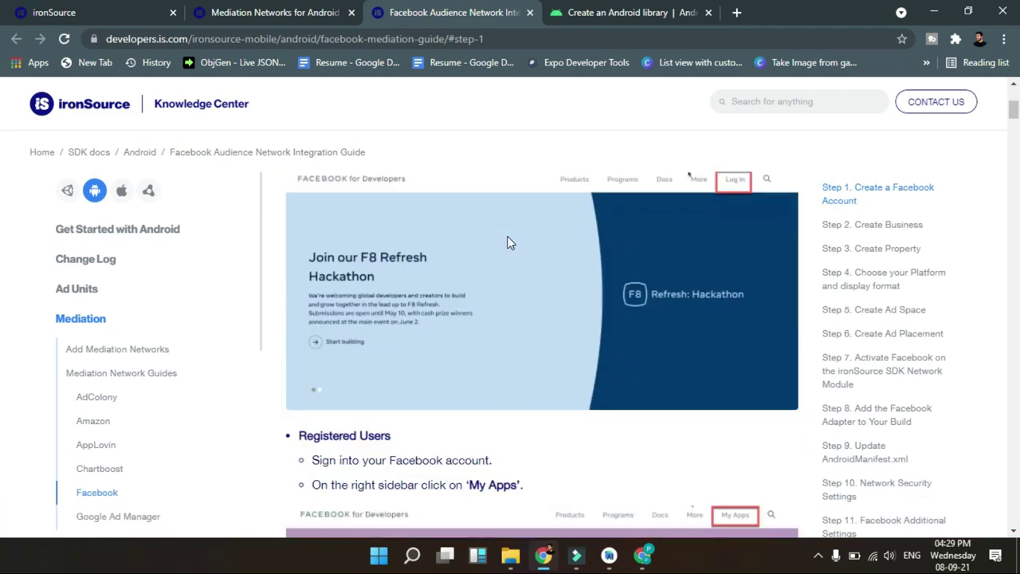
{"action": "scroll", "coordinate": [508, 243], "scroll_direction": "down", "scroll_amount": 10}
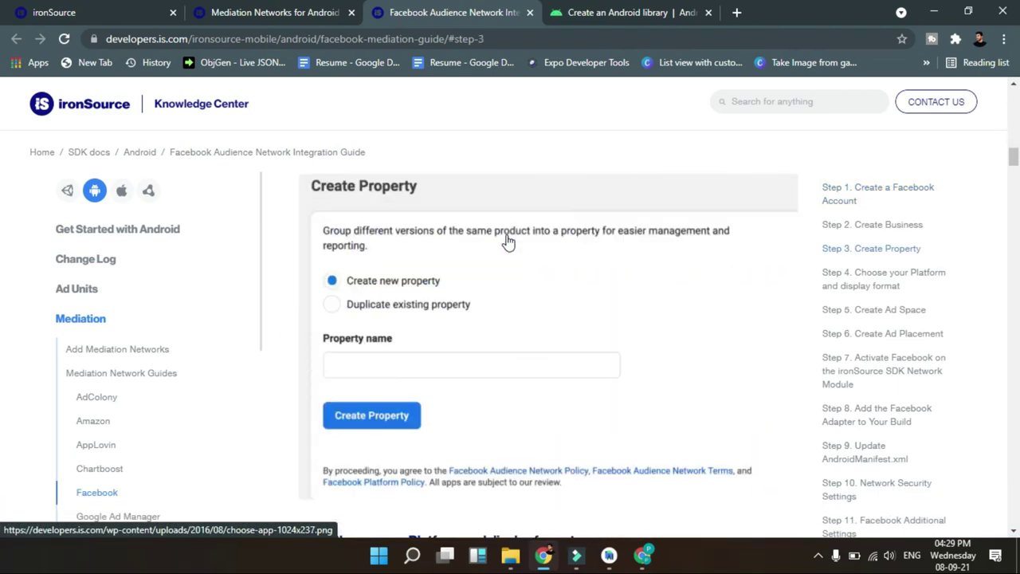
{"action": "scroll", "coordinate": [508, 243], "scroll_direction": "down", "scroll_amount": 12}
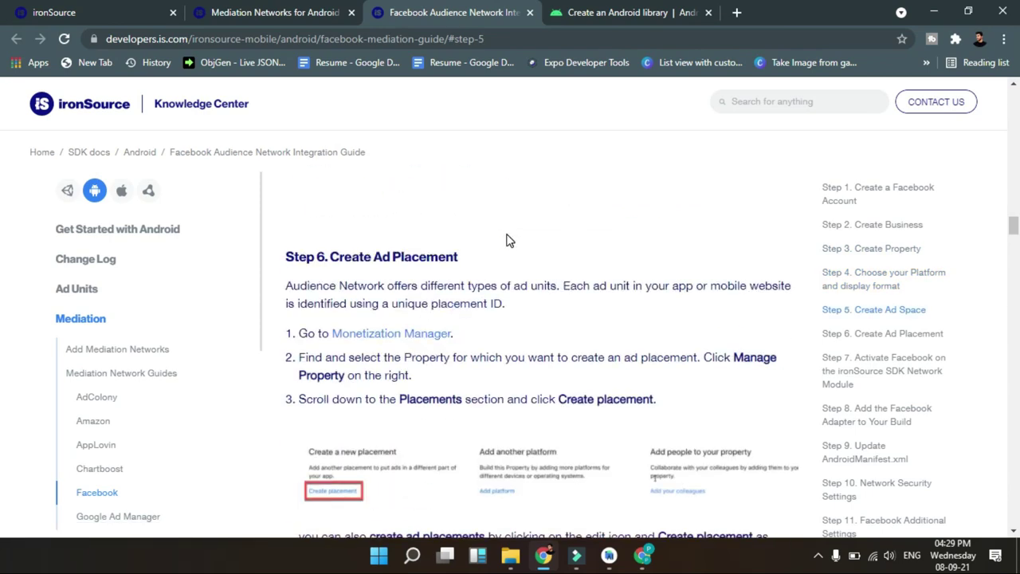
{"action": "scroll", "coordinate": [510, 247], "scroll_direction": "down", "scroll_amount": 12}
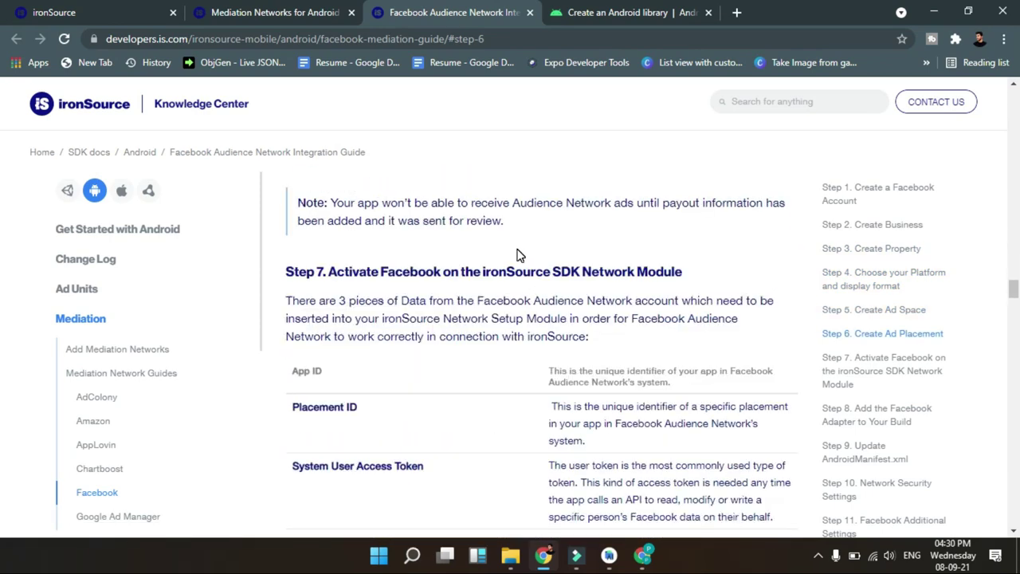
{"action": "scroll", "coordinate": [516, 255], "scroll_direction": "down", "scroll_amount": 10}
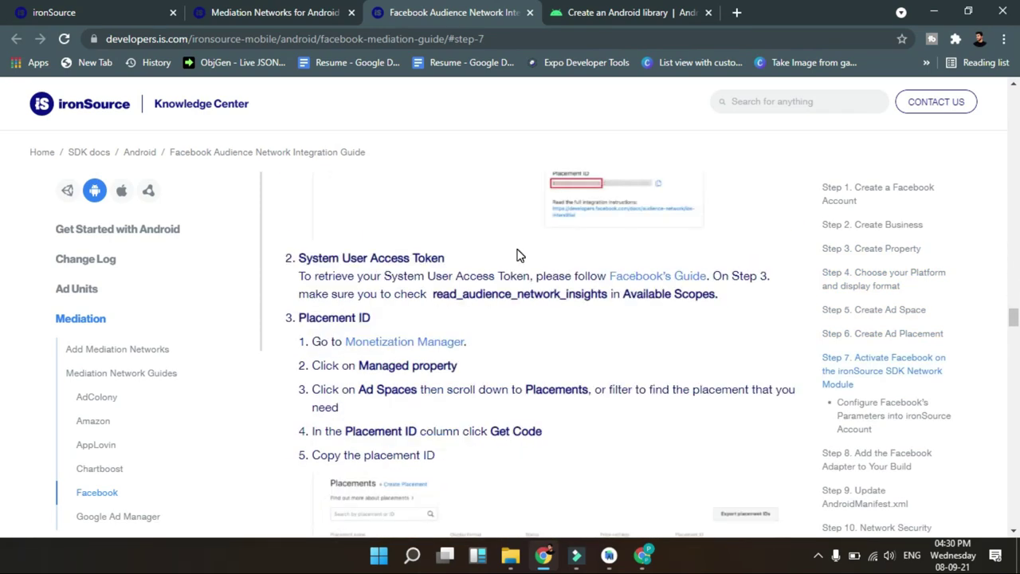
{"action": "scroll", "coordinate": [517, 255], "scroll_direction": "down", "scroll_amount": 10}
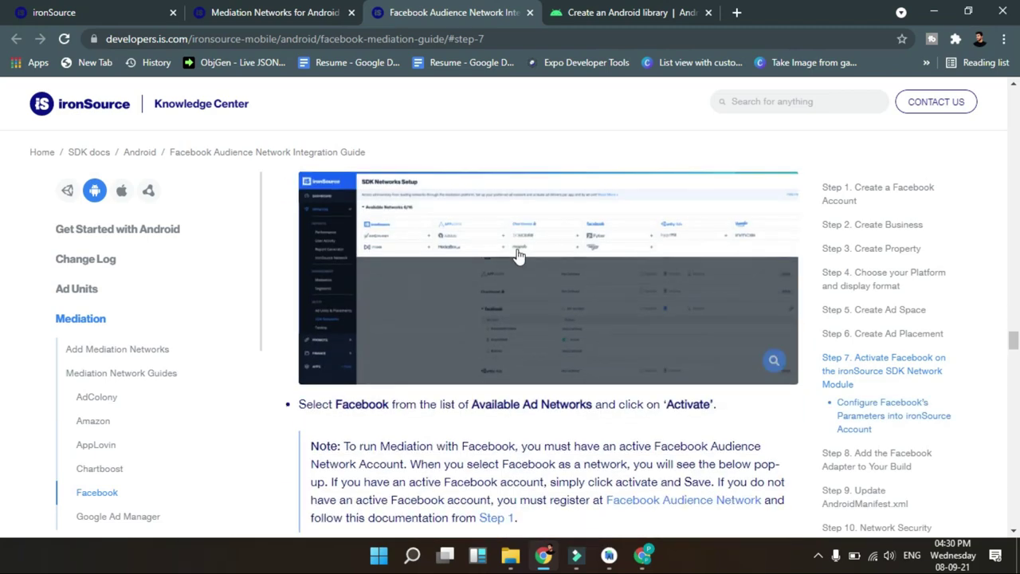